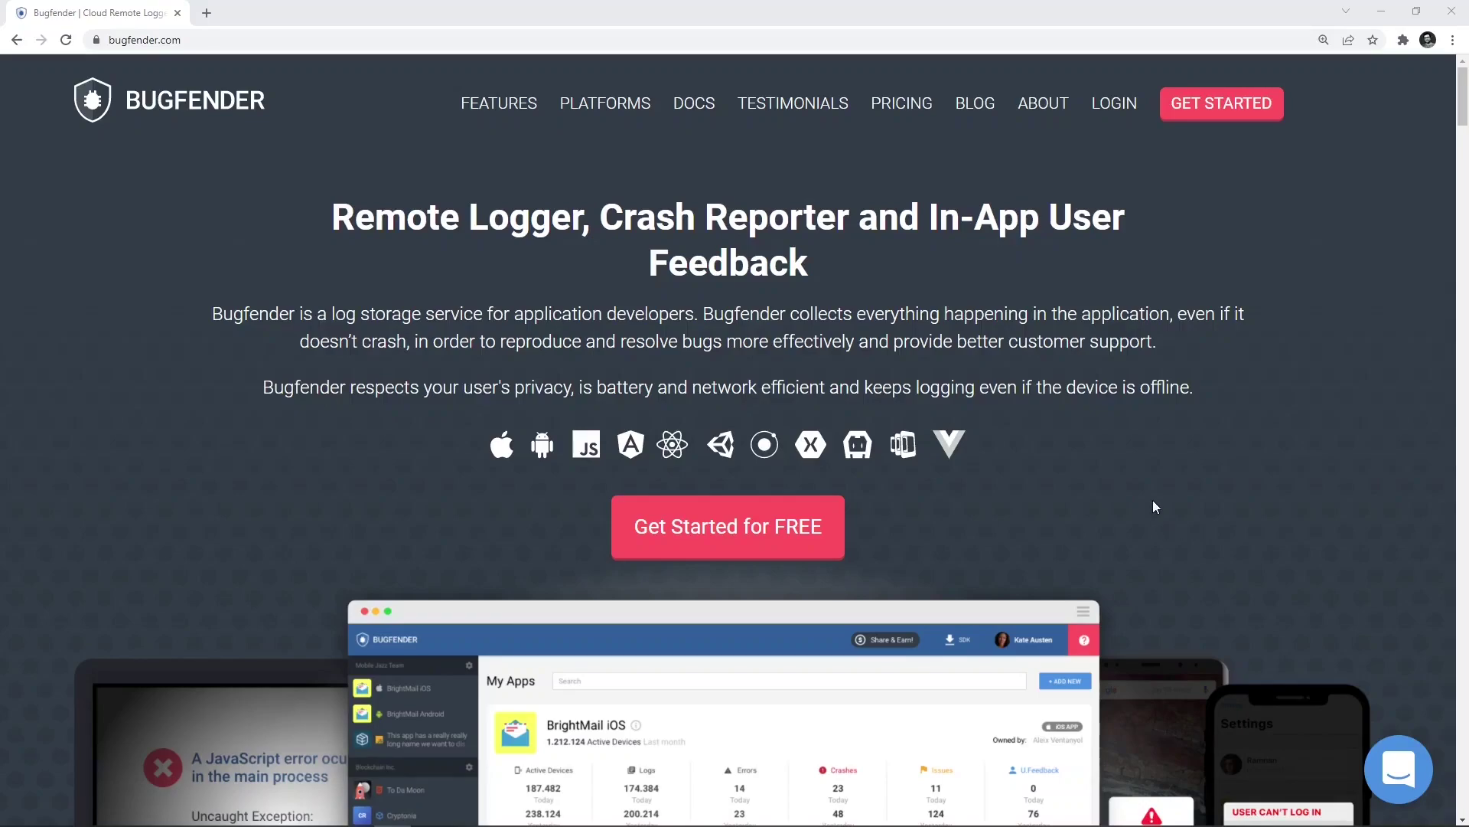
Open DevTools on the Bugfender page with Inspect, then the Recorder panel from More tools
right_click(1185, 466)
click(1255, 692)
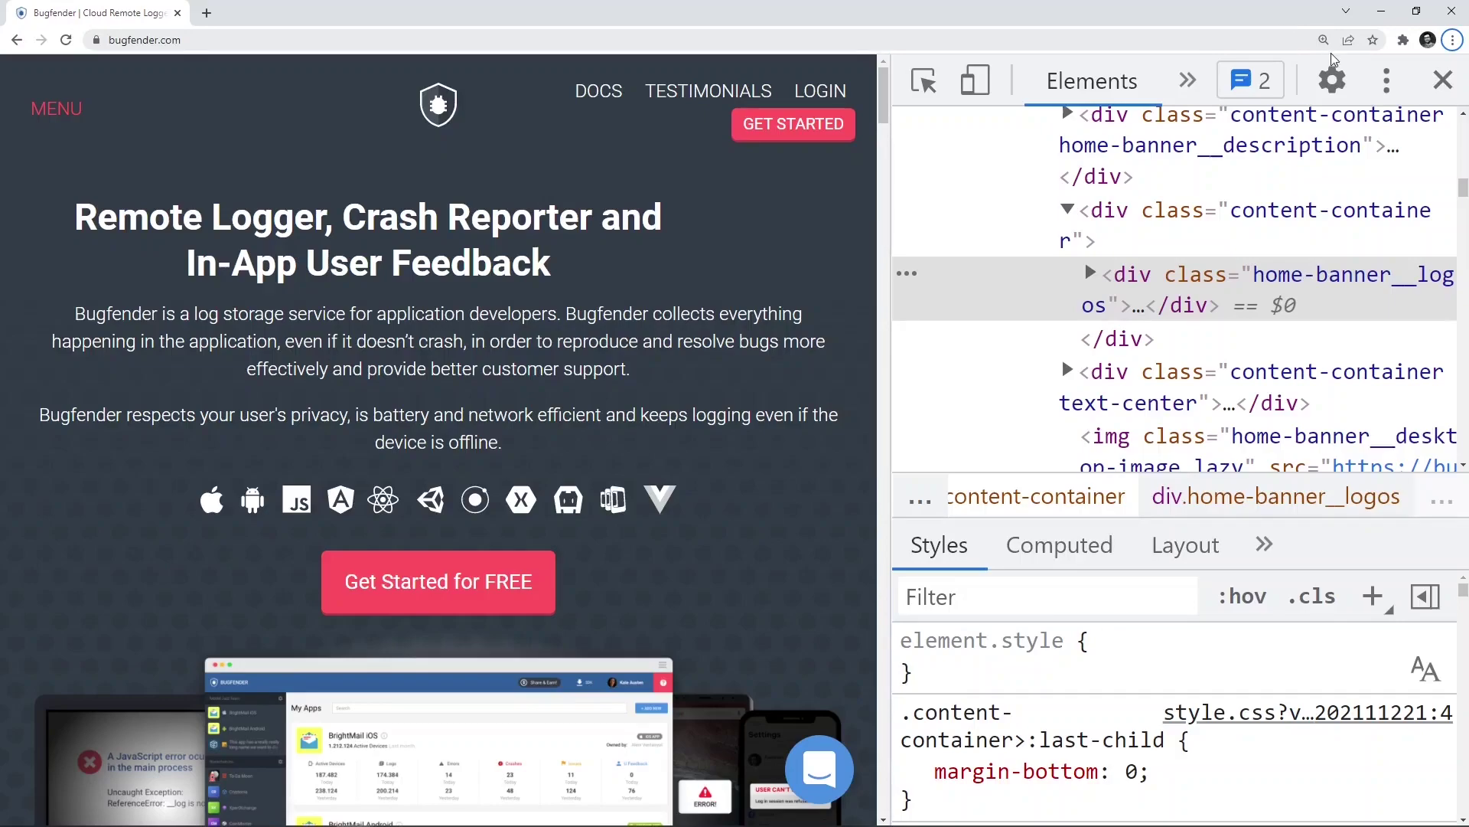
click(1389, 89)
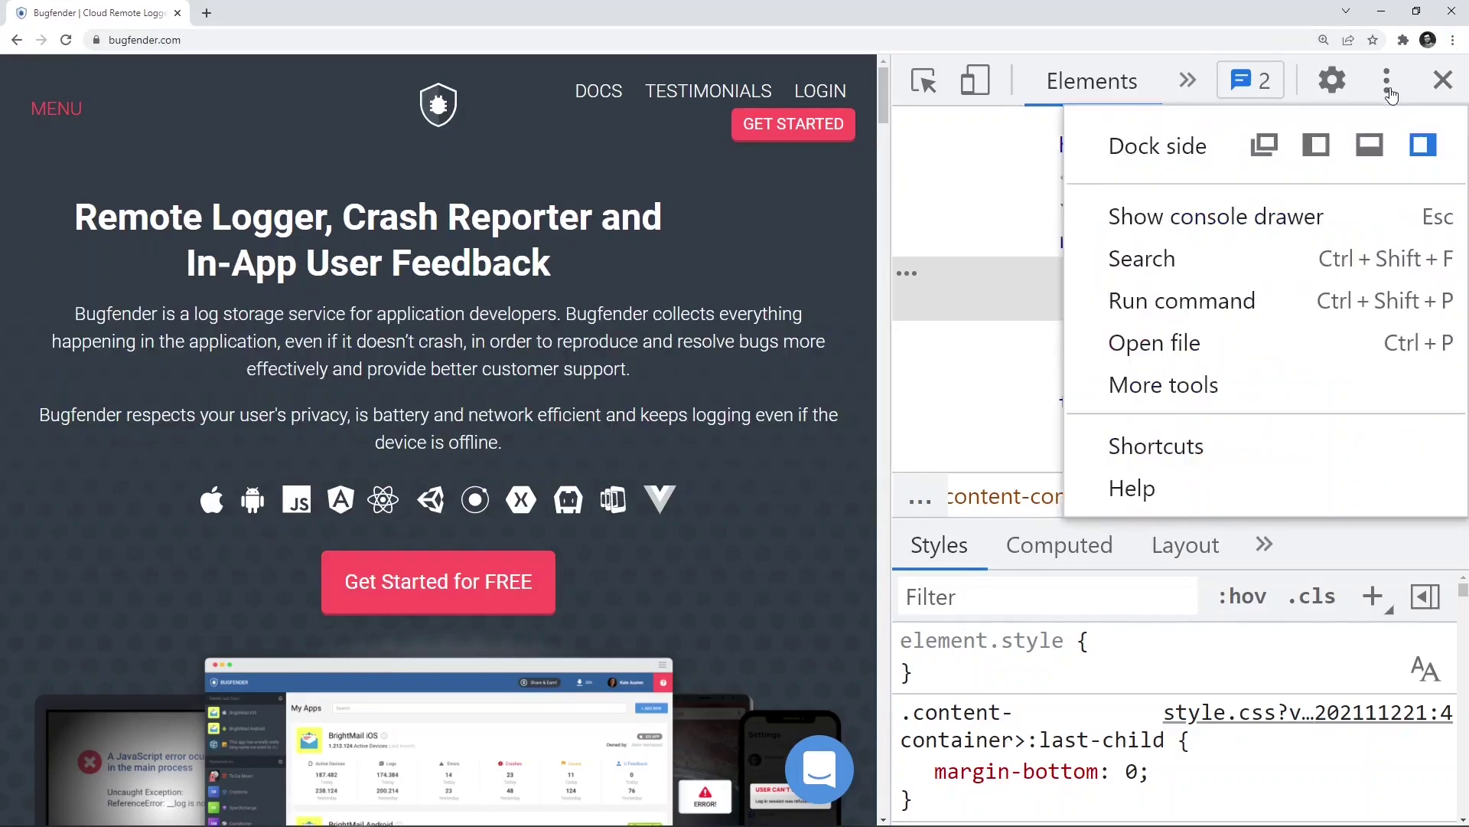
mouse_move(1271, 390)
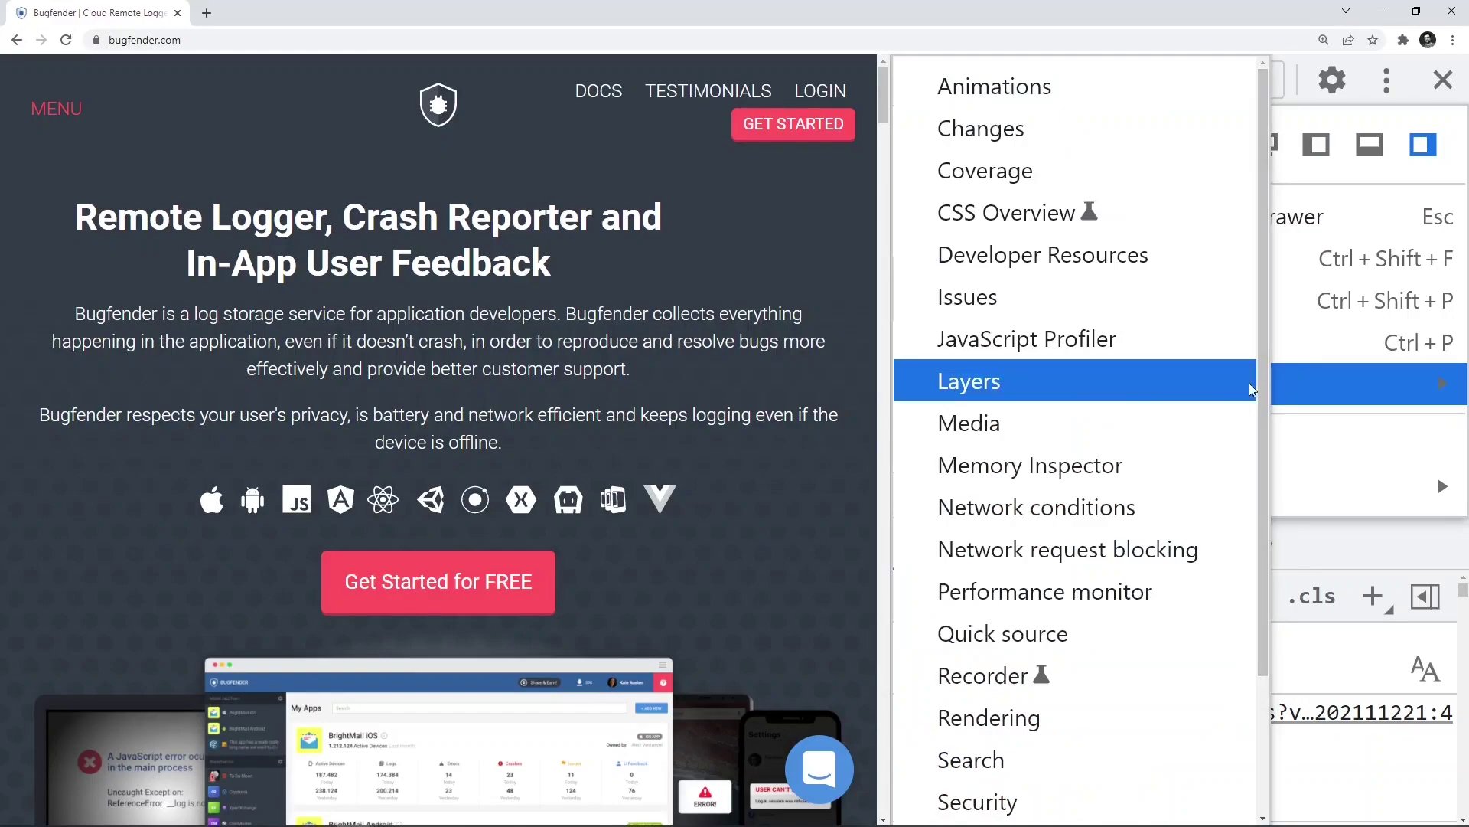
click(1033, 681)
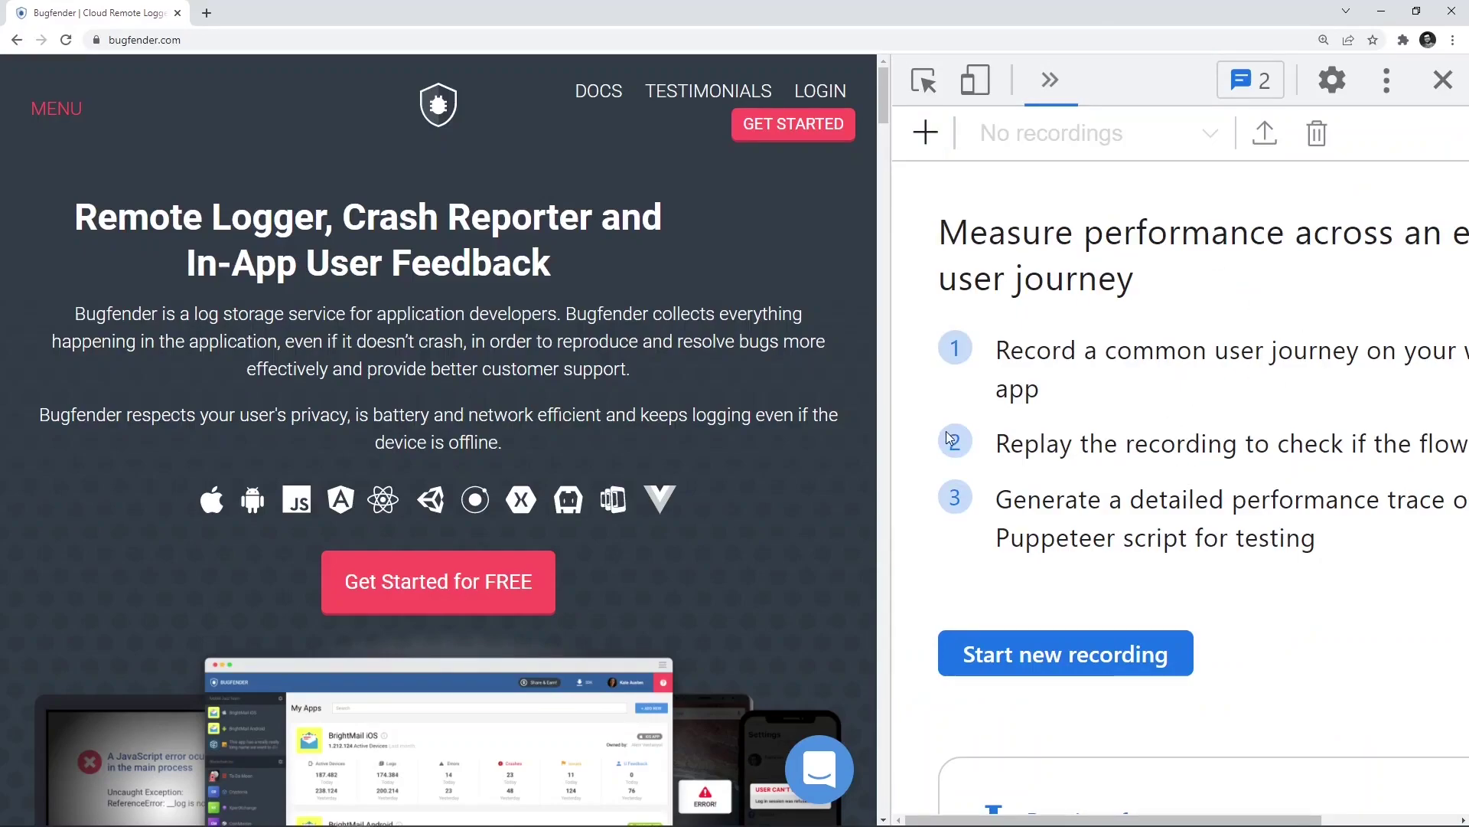
Drag the DevTools divider left so the Recorder panel fills nearly half the window
drag(890, 426, 632, 371)
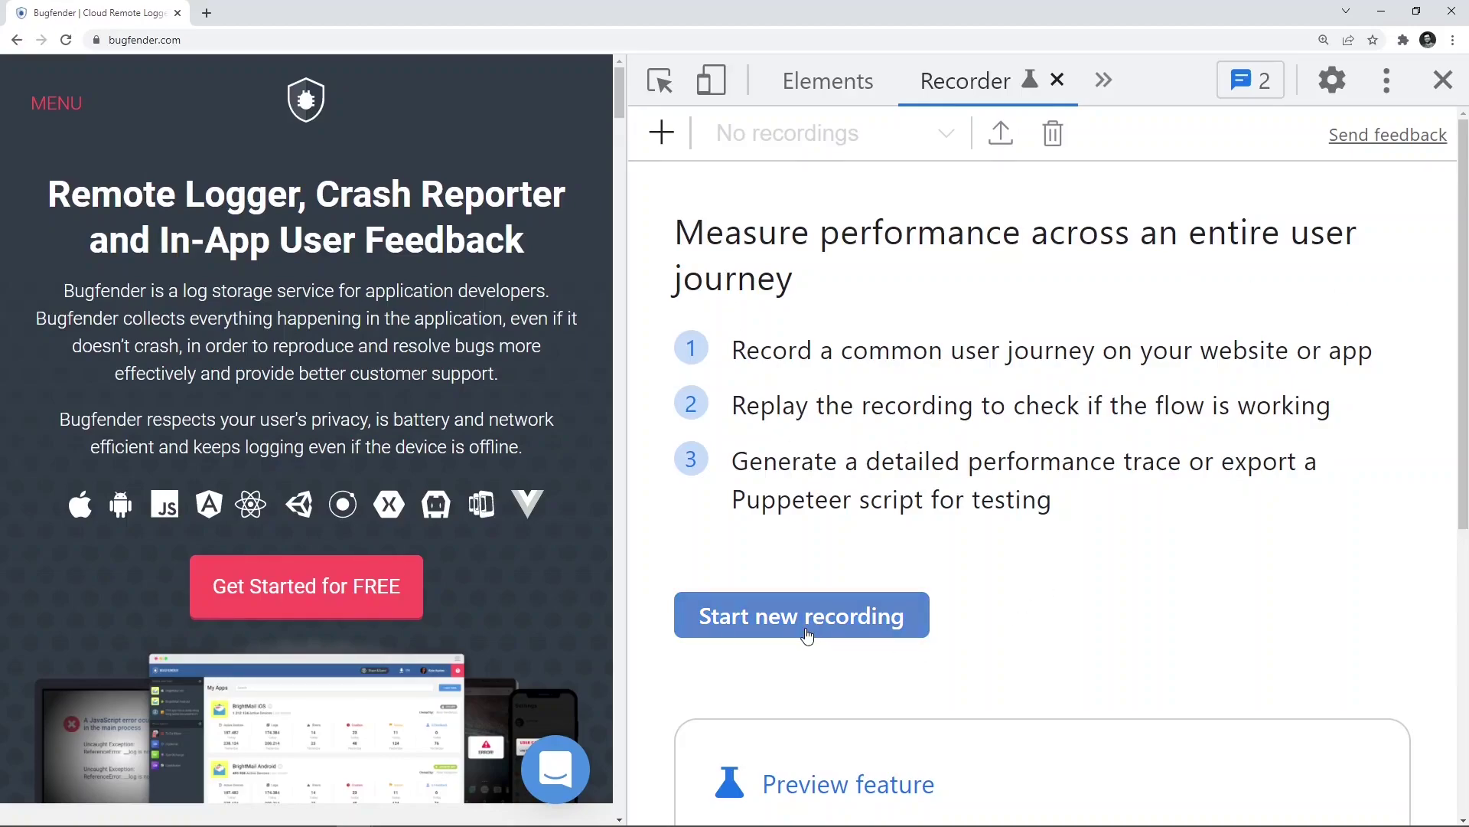
Create a new recording named 'Bugfender' and start recording
click(807, 635)
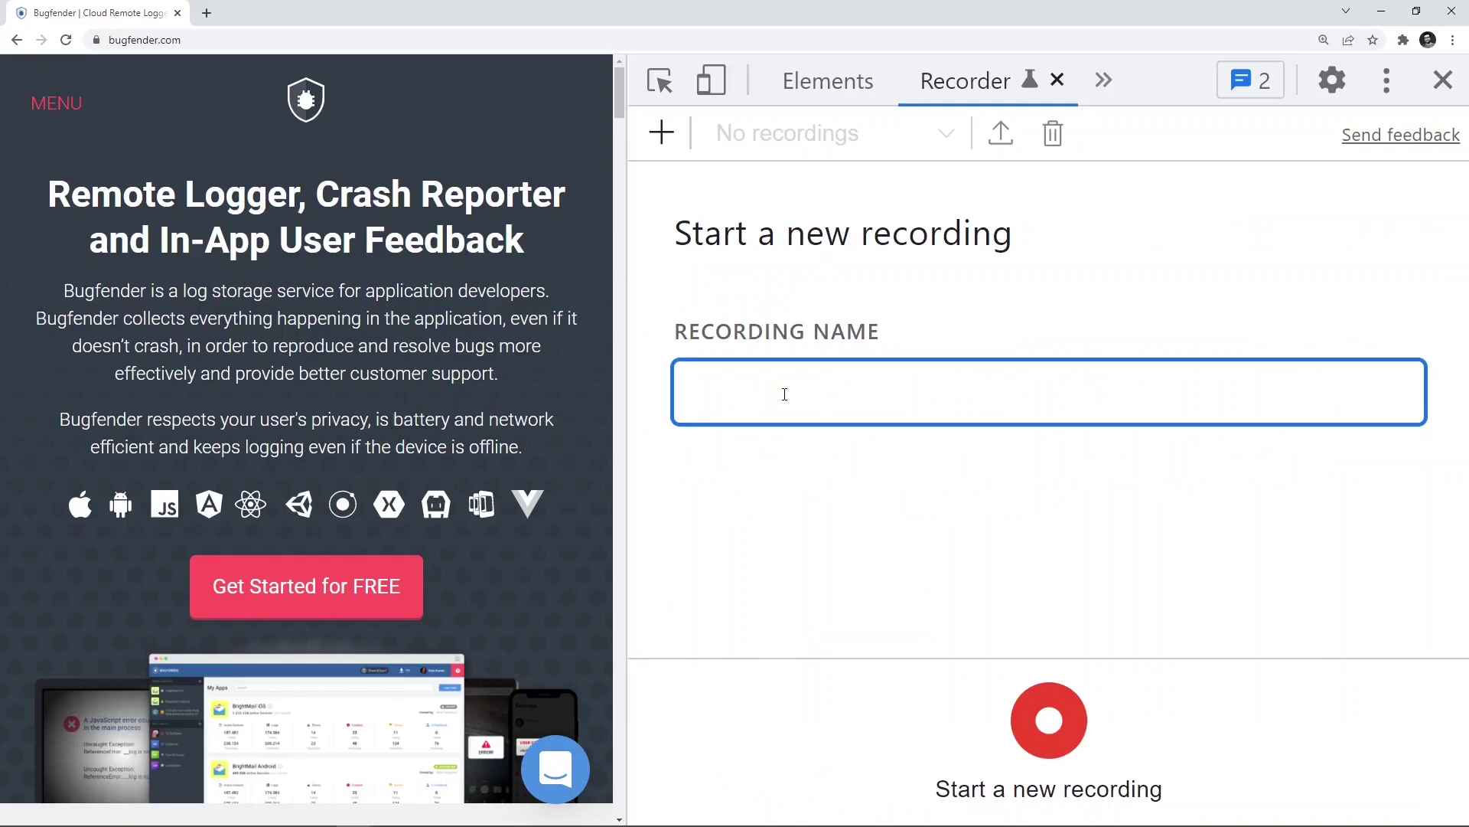
text(Bugfender)
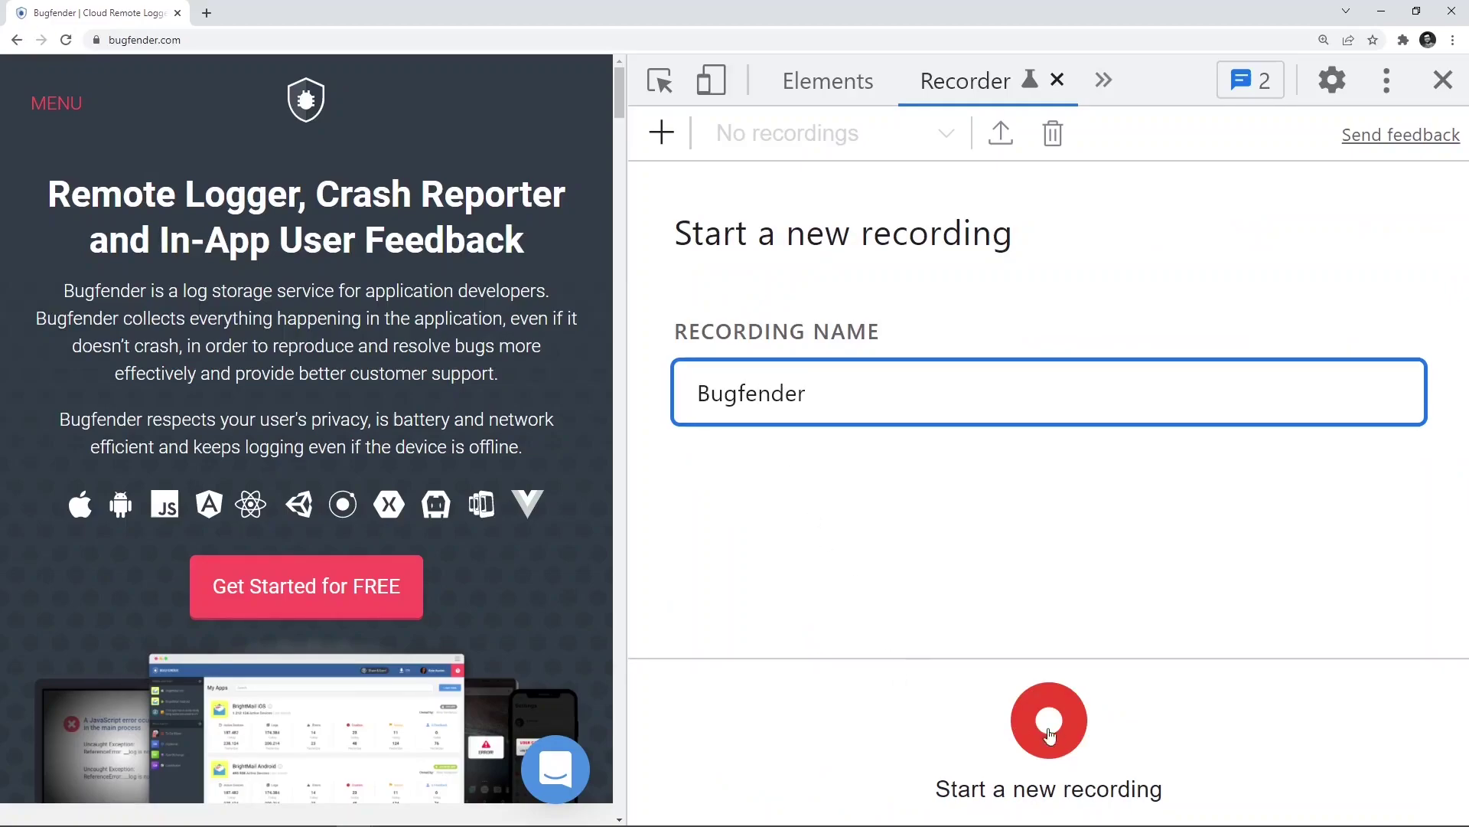
click(1054, 750)
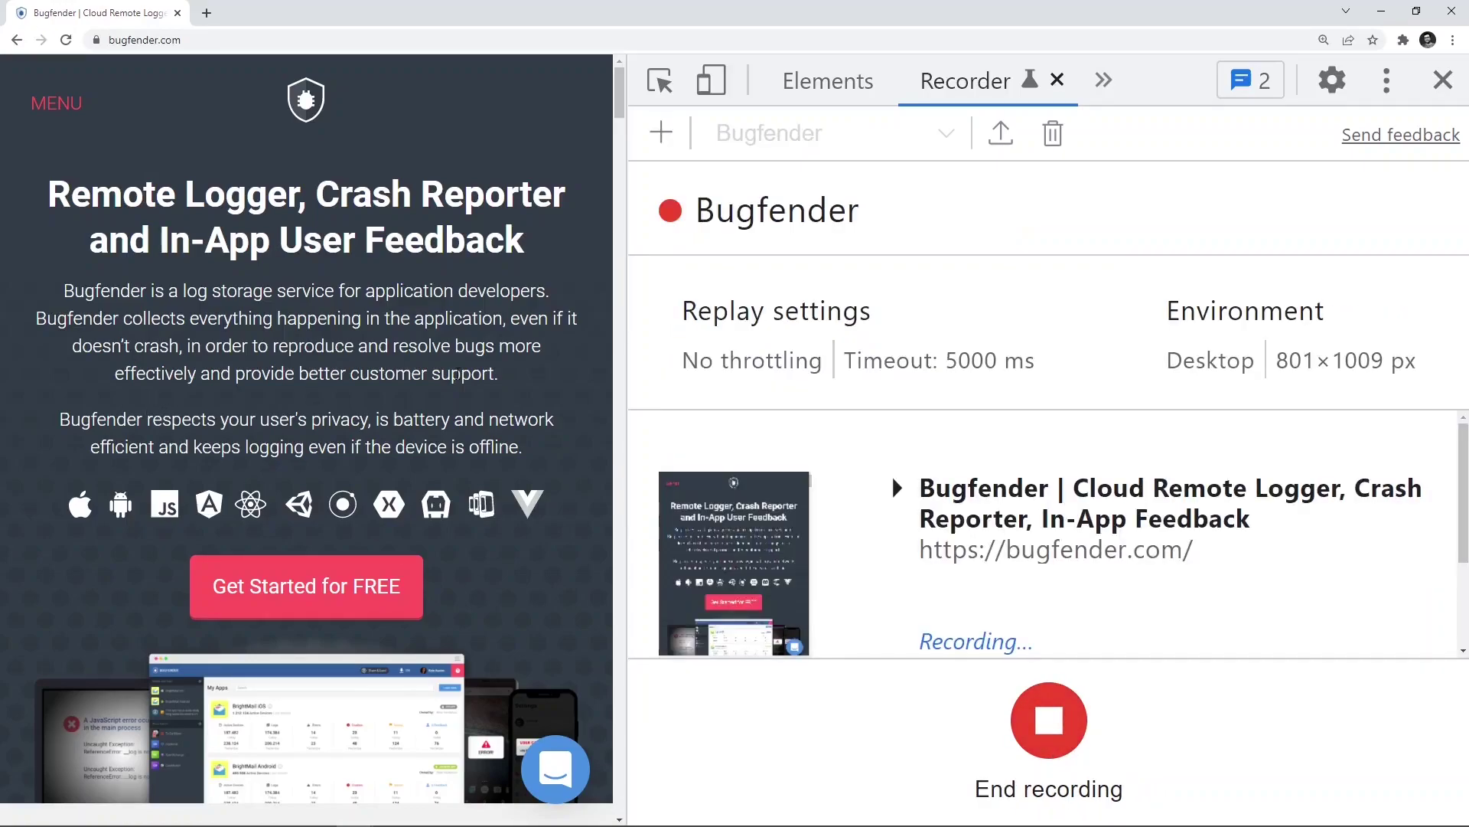
Scroll the Bugfender homepage, then go to the blog through the site's navigation menu
scroll(457, 377, down, 5)
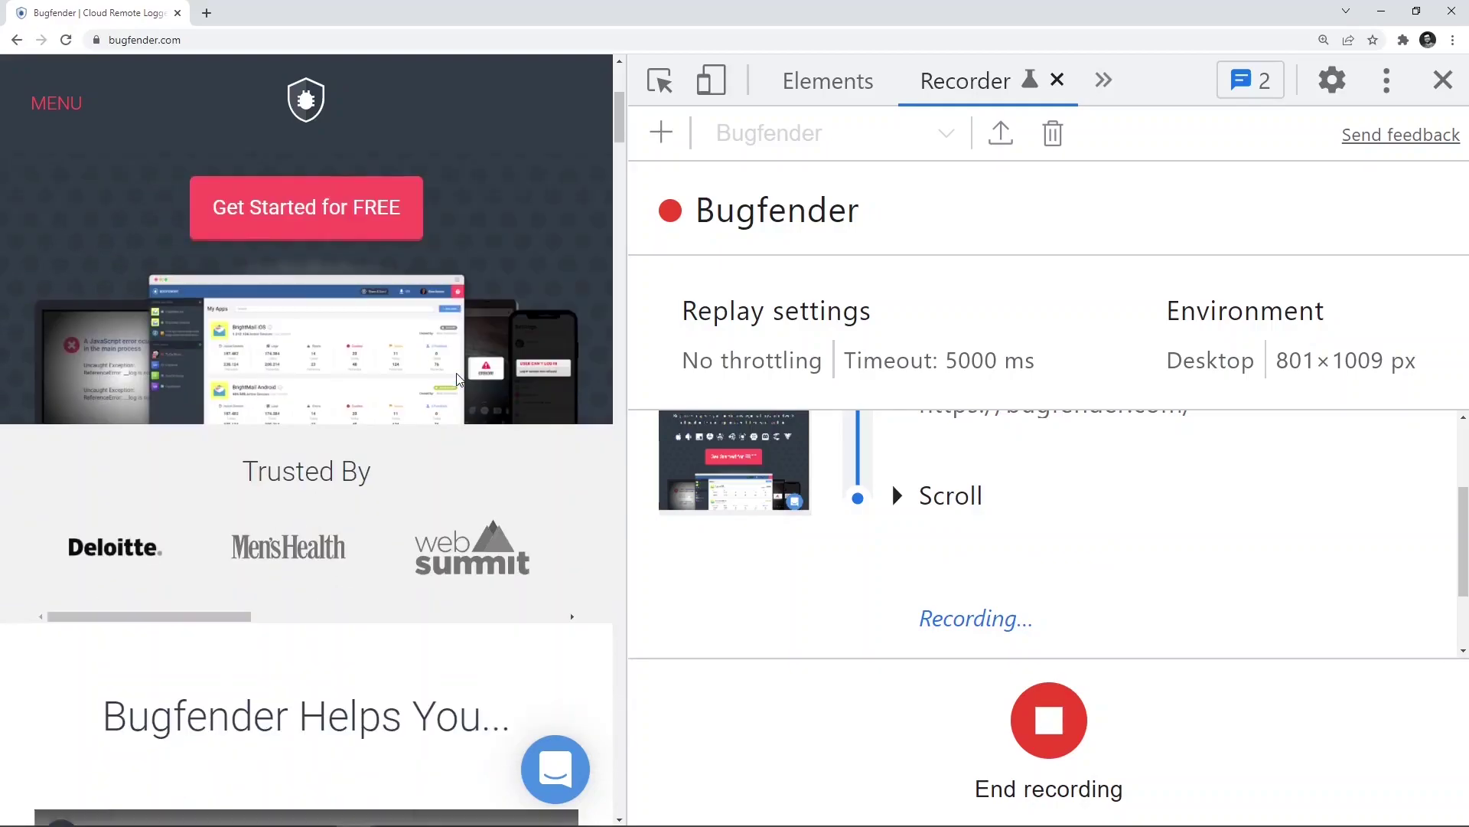
scroll(457, 376, down, 5)
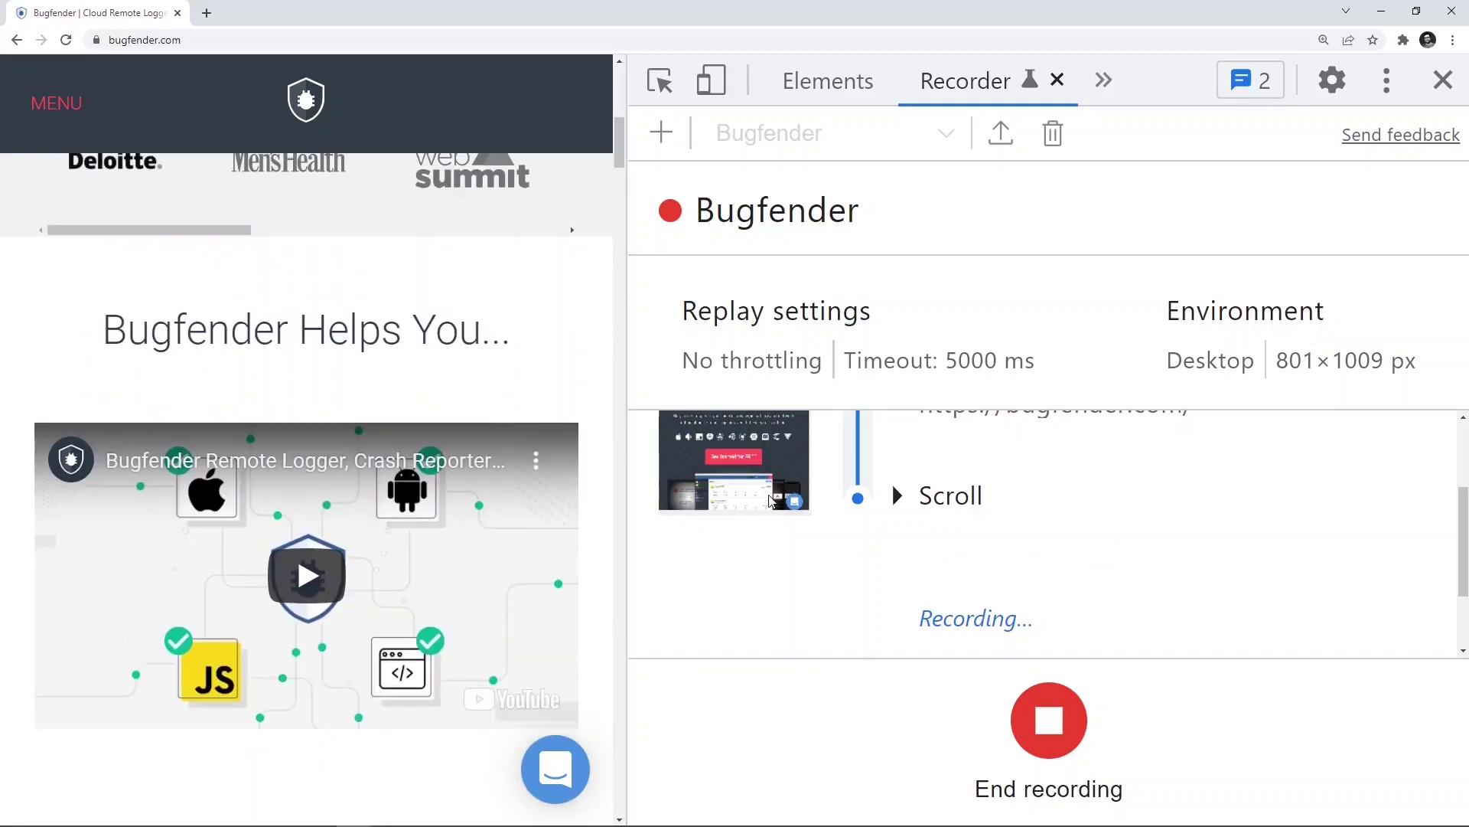
scroll(413, 483, down, 7)
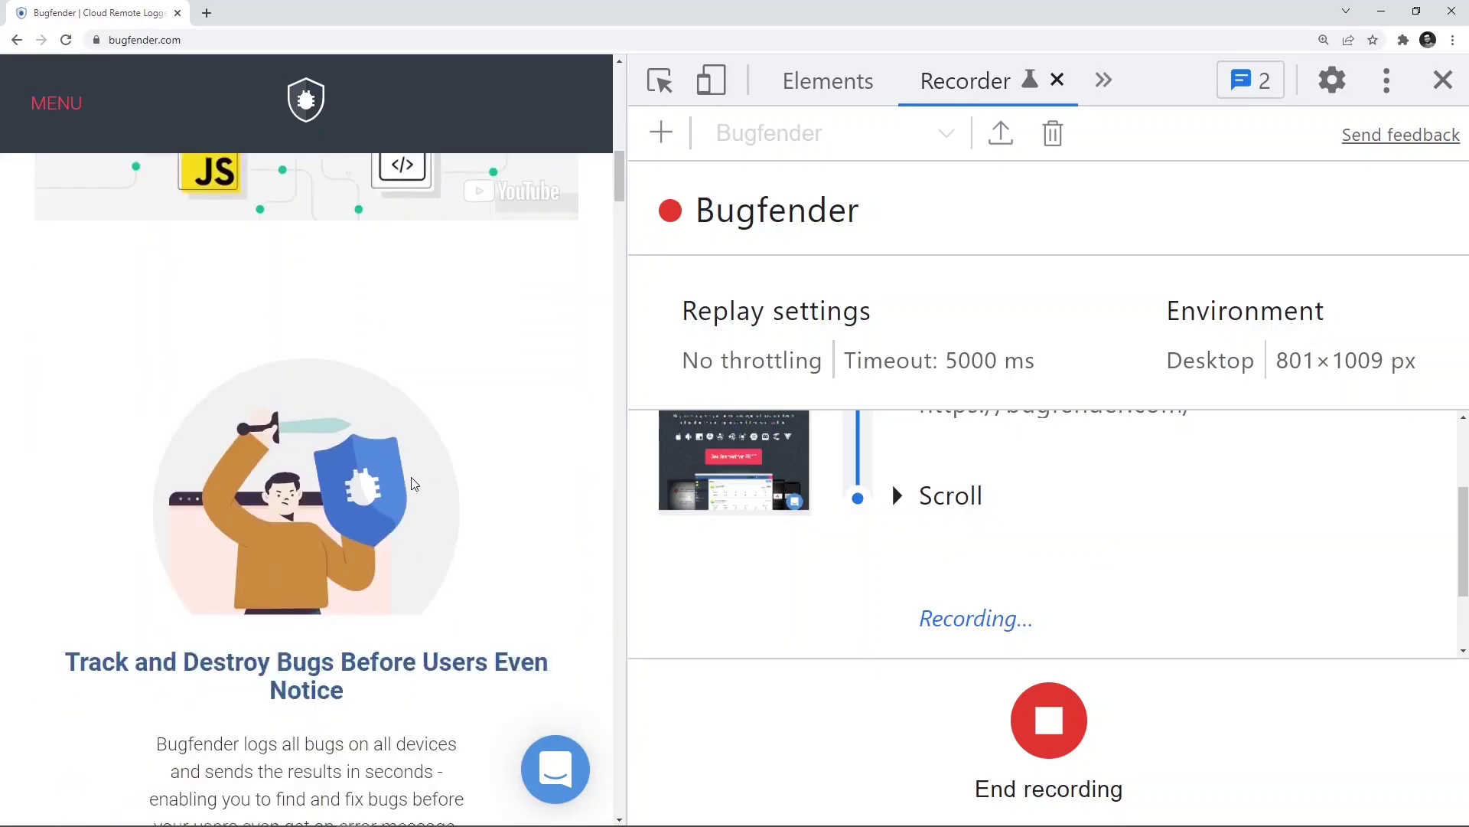
scroll(416, 483, up, 14)
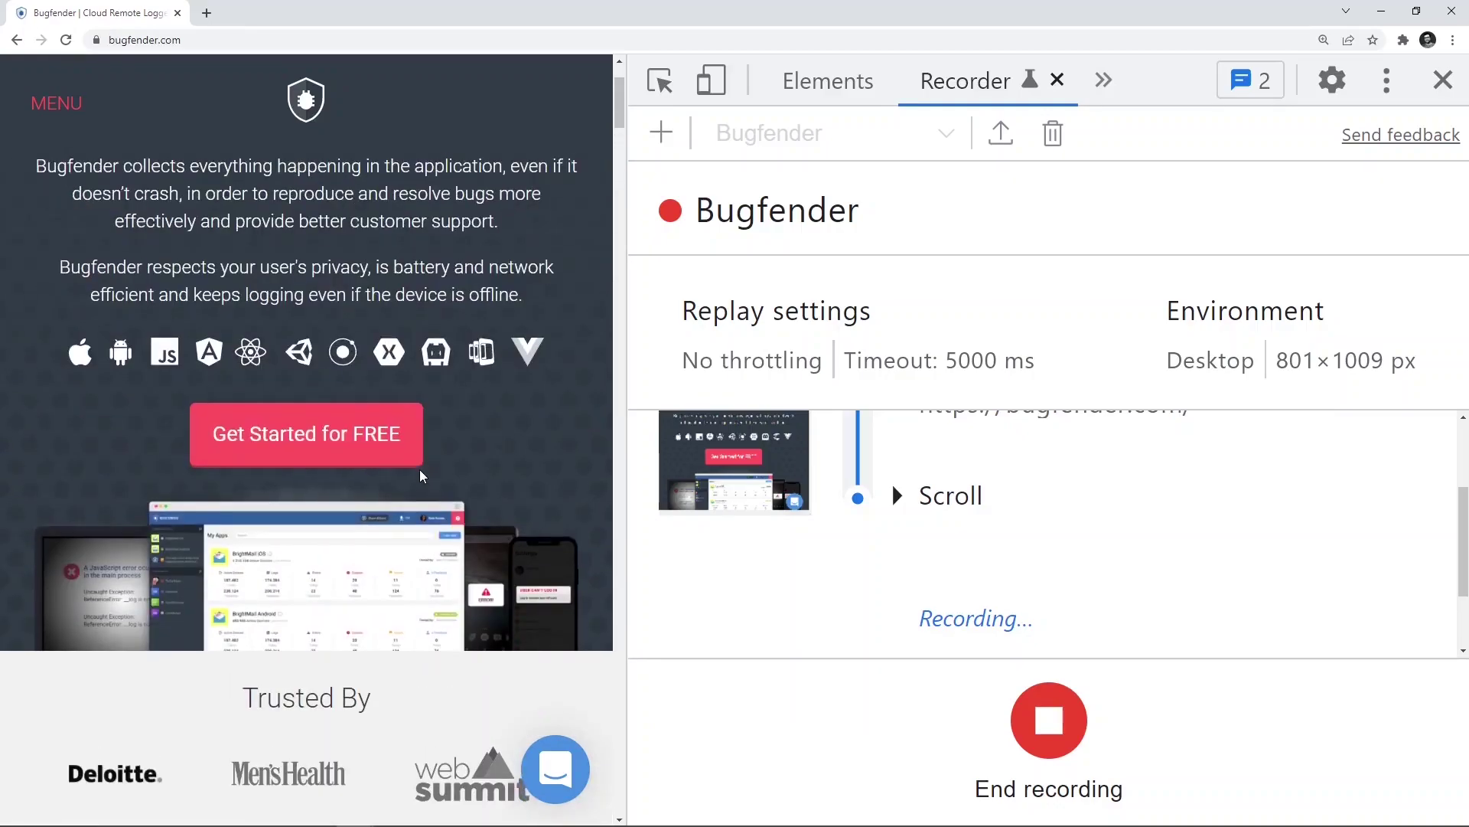
scroll(423, 476, up, 2)
click(71, 117)
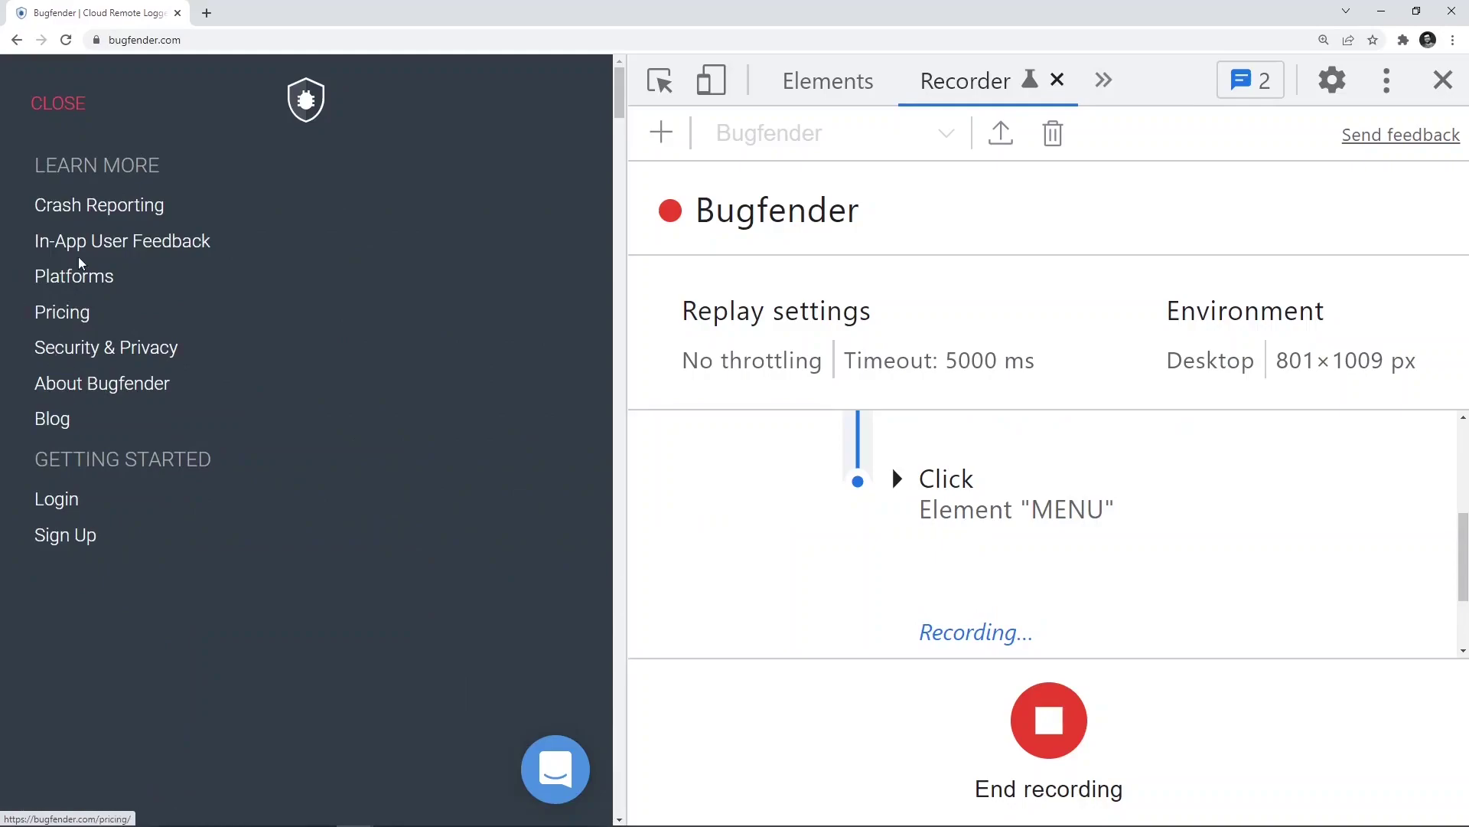
click(54, 419)
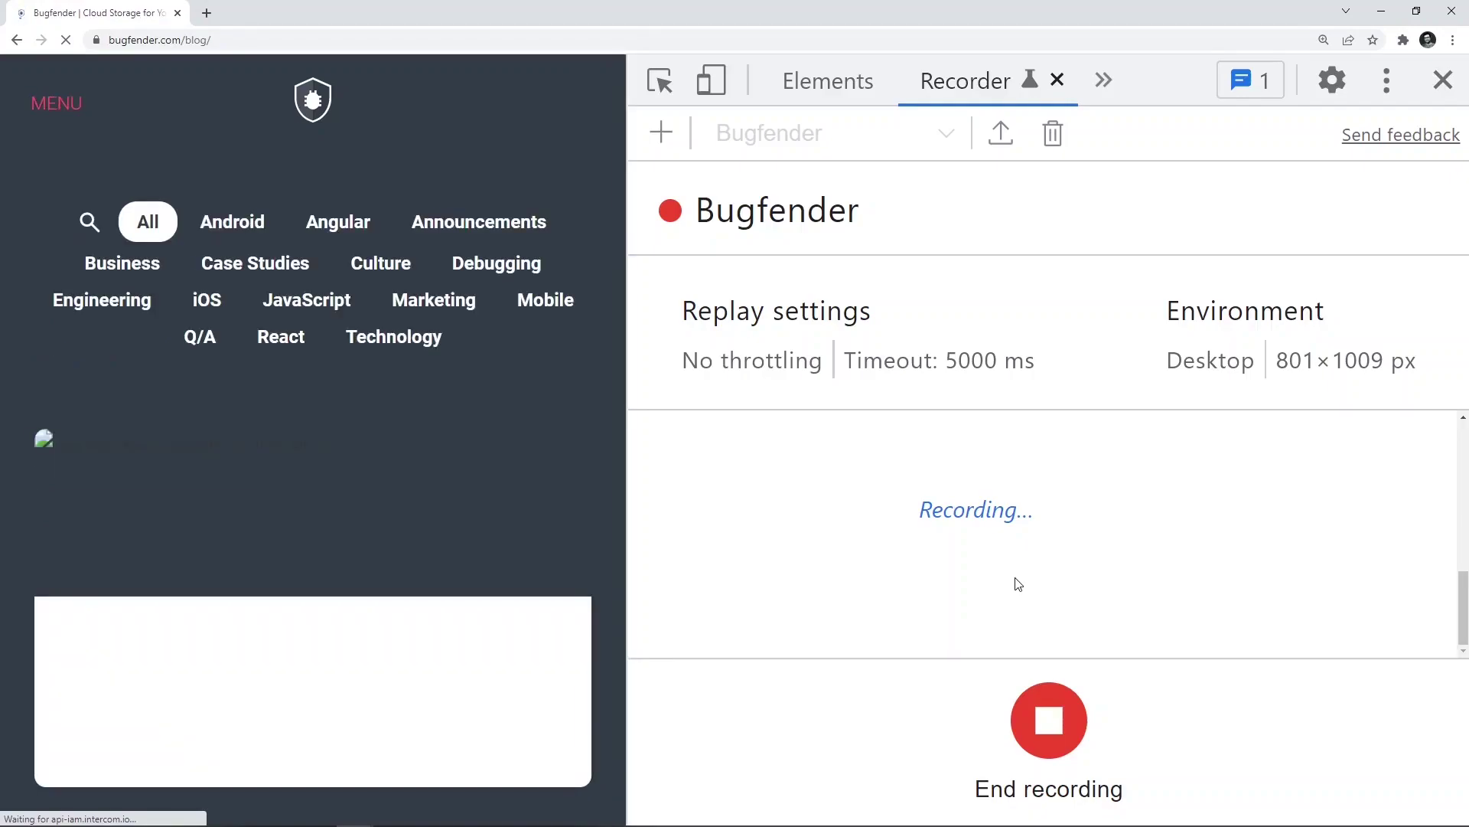
Open the 'Updates from Bugfender Q4, 2021' blog post and scroll down through it
scroll(431, 507, down, 3)
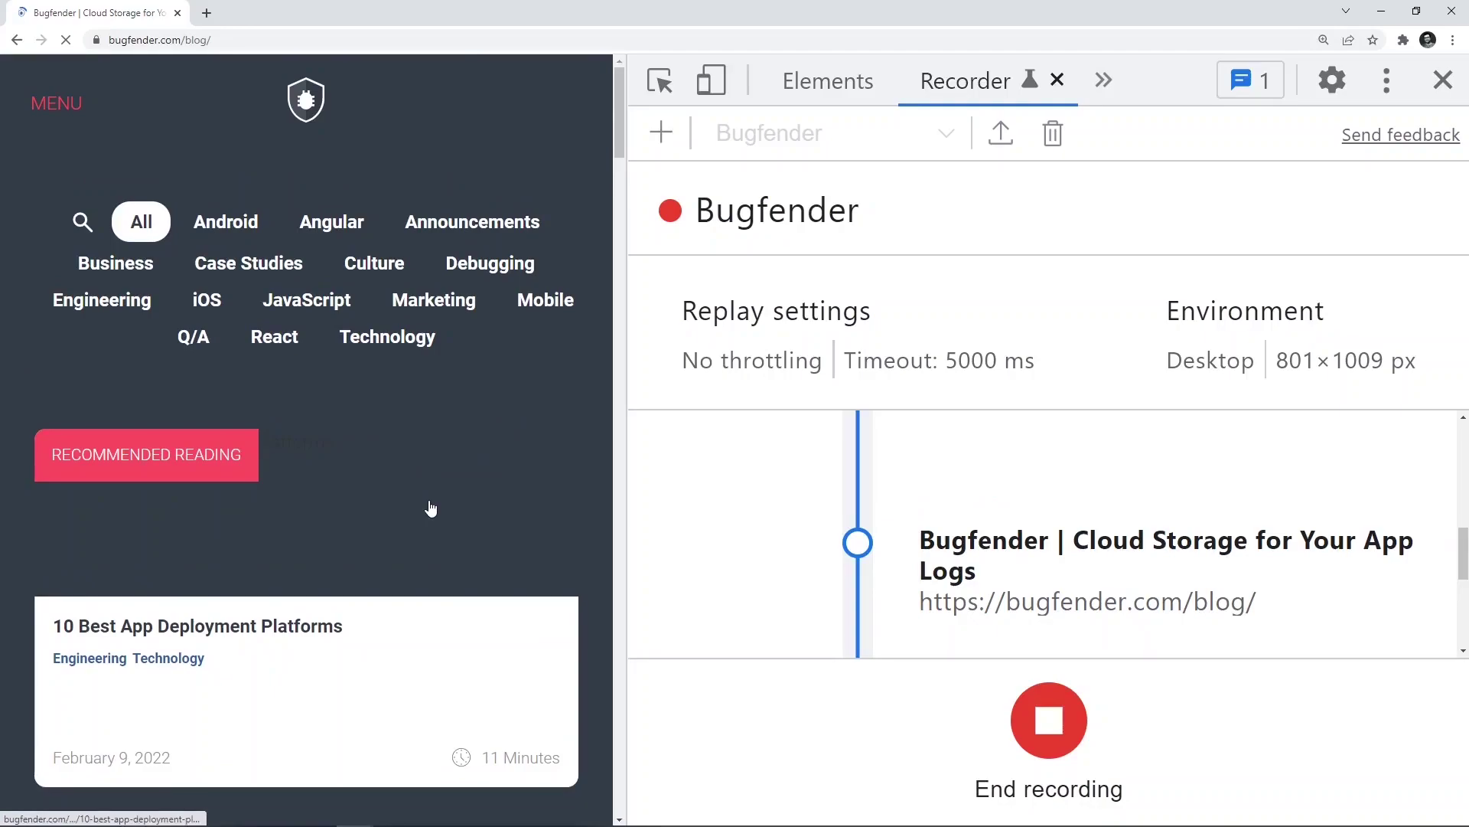
scroll(430, 507, down, 8)
key(Escape)
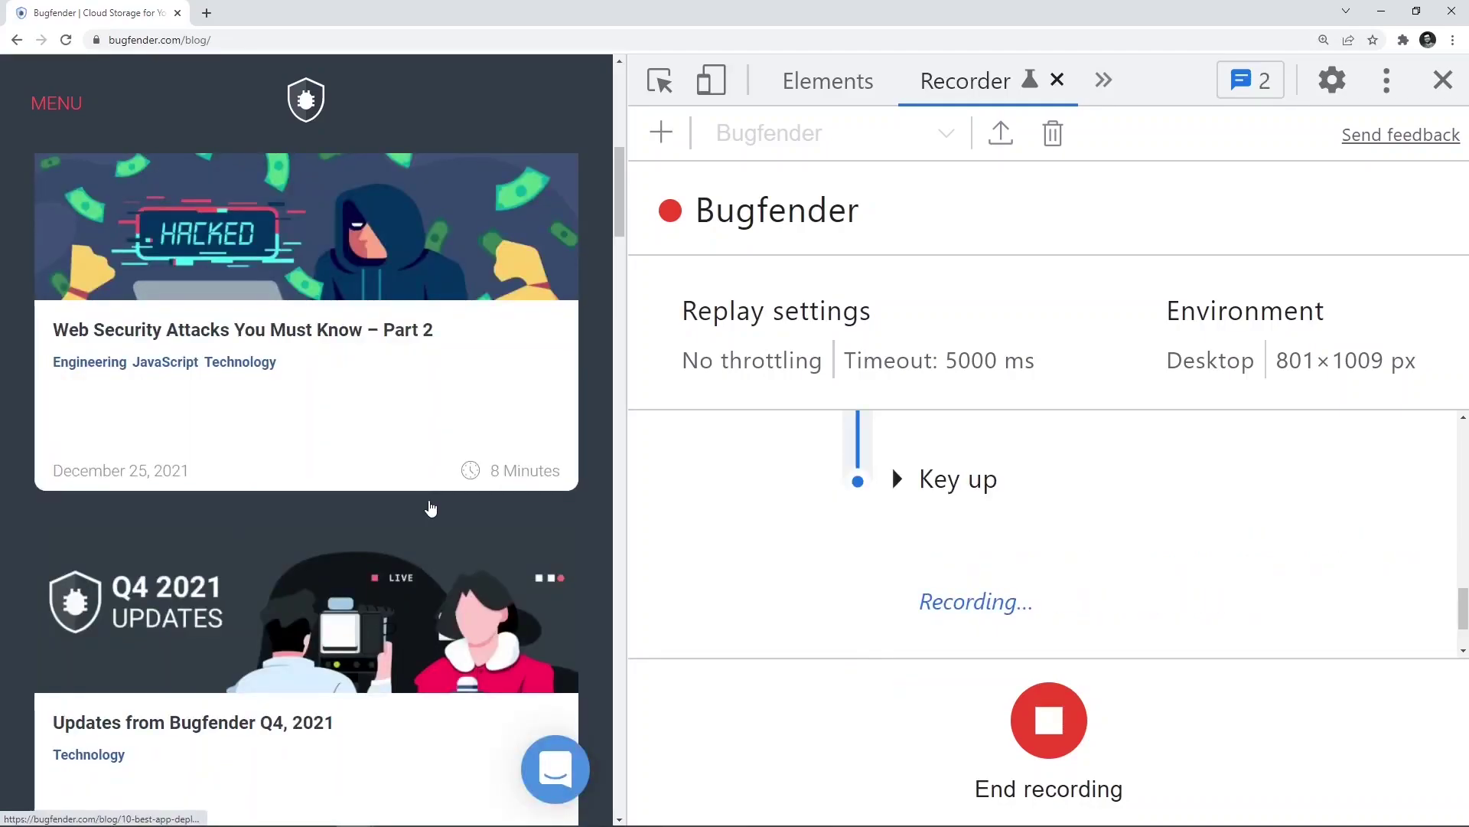
scroll(431, 506, down, 1)
click(249, 649)
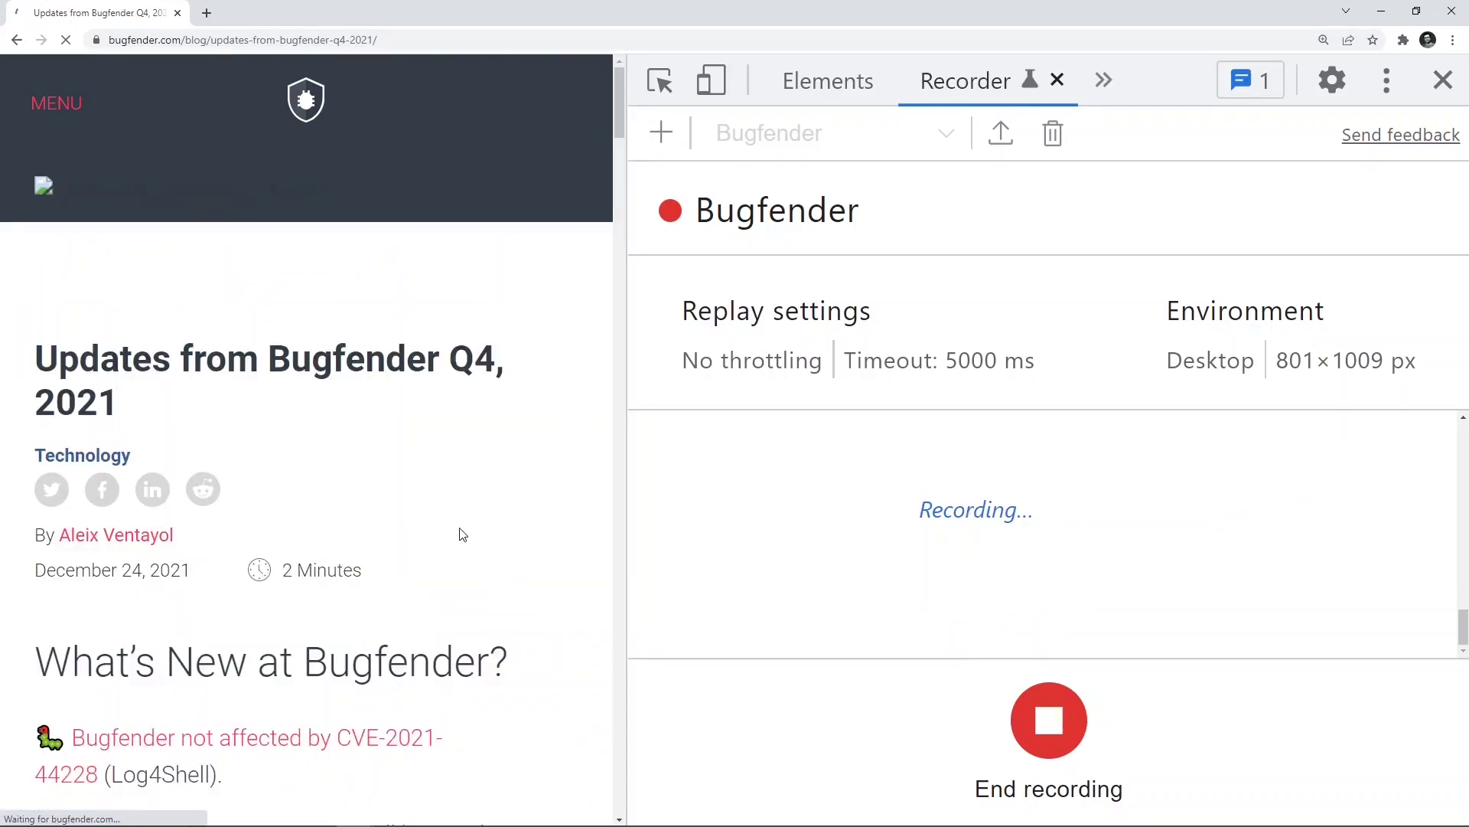
scroll(462, 534, down, 7)
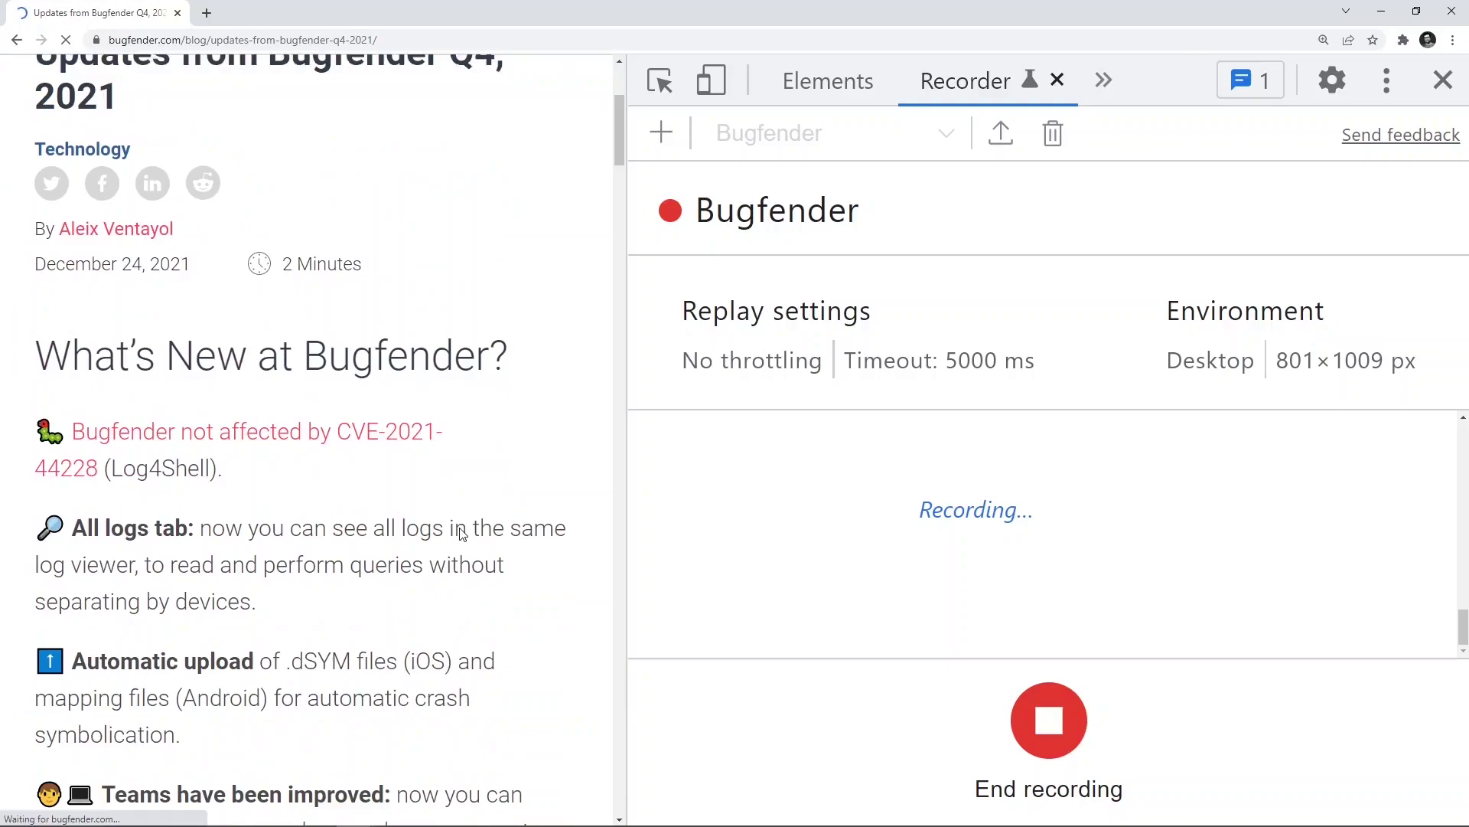
scroll(461, 528, down, 7)
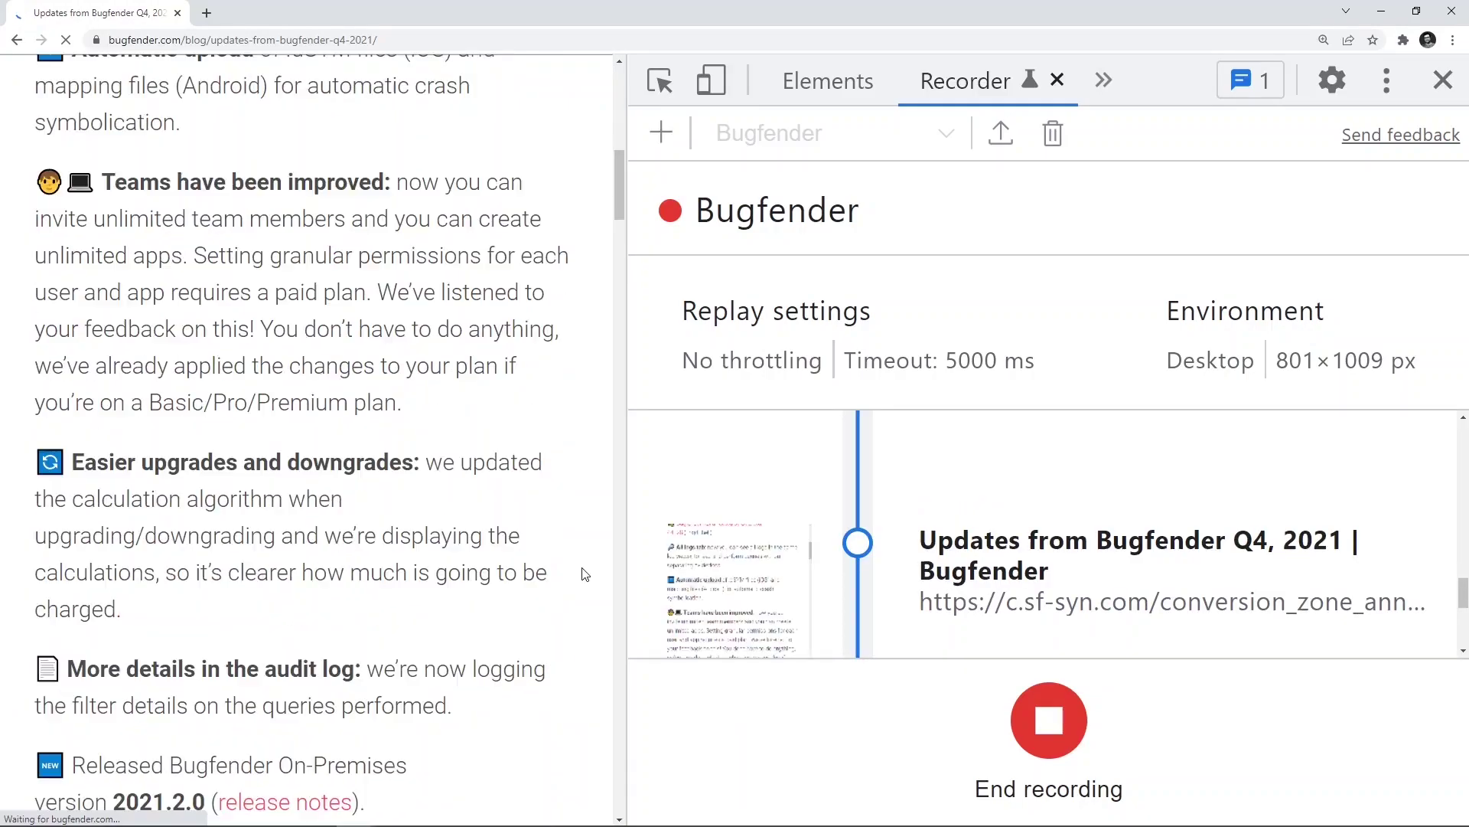
scroll(608, 588, down, 3)
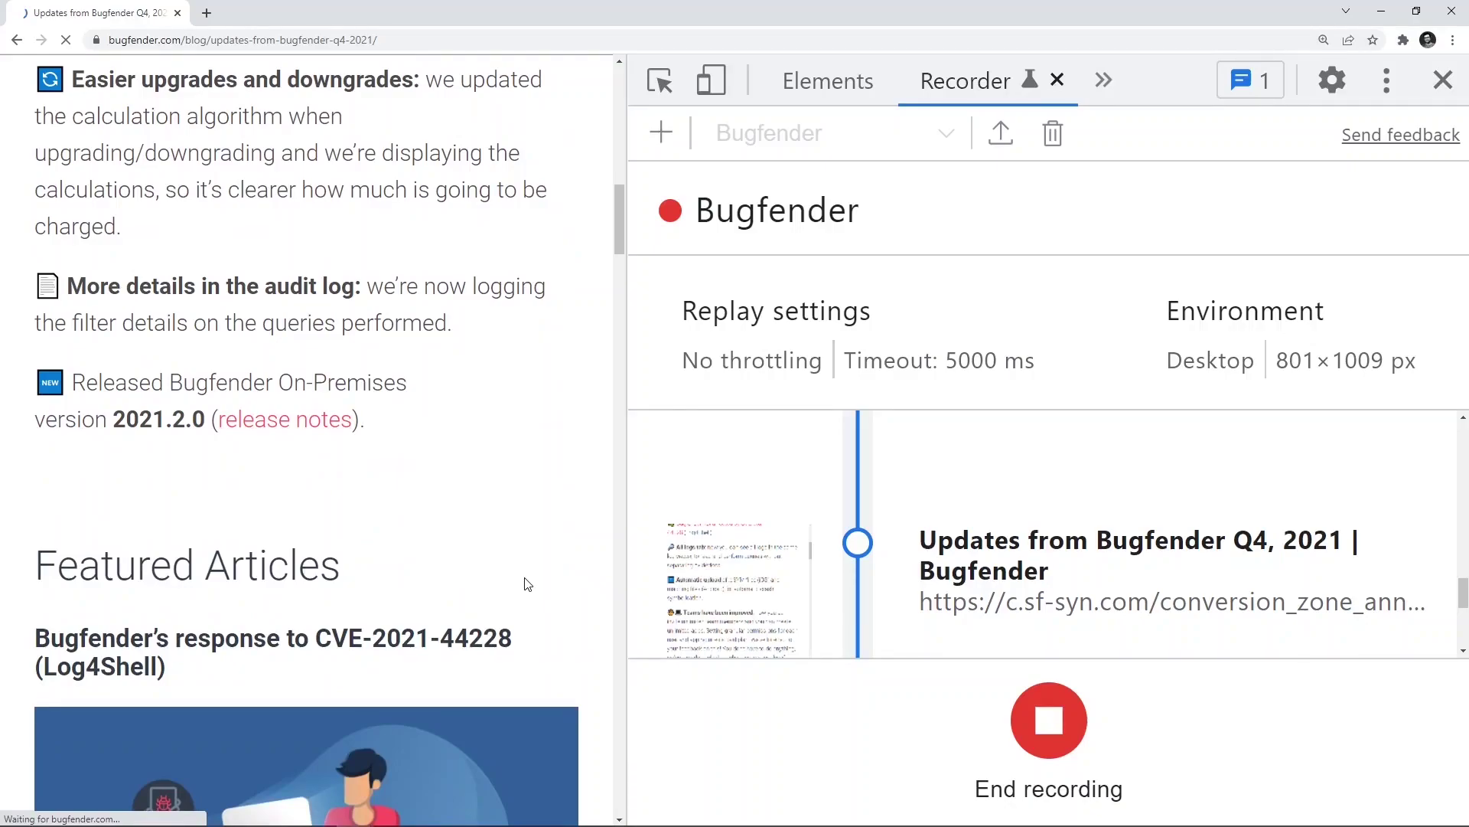
End the Bugfender recording and replay the recorded user journey
click(1050, 727)
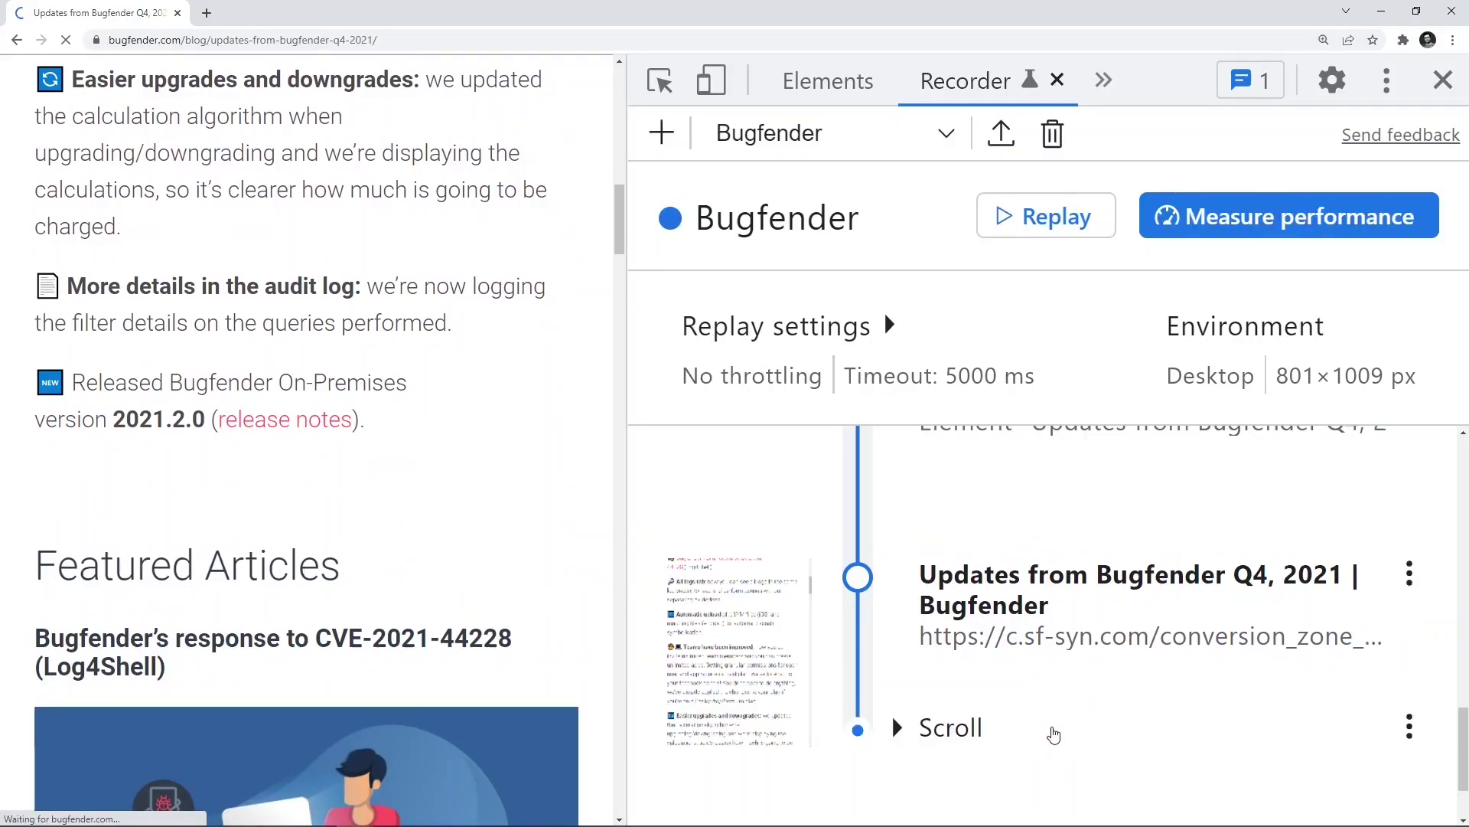
scroll(1053, 733, down, 2)
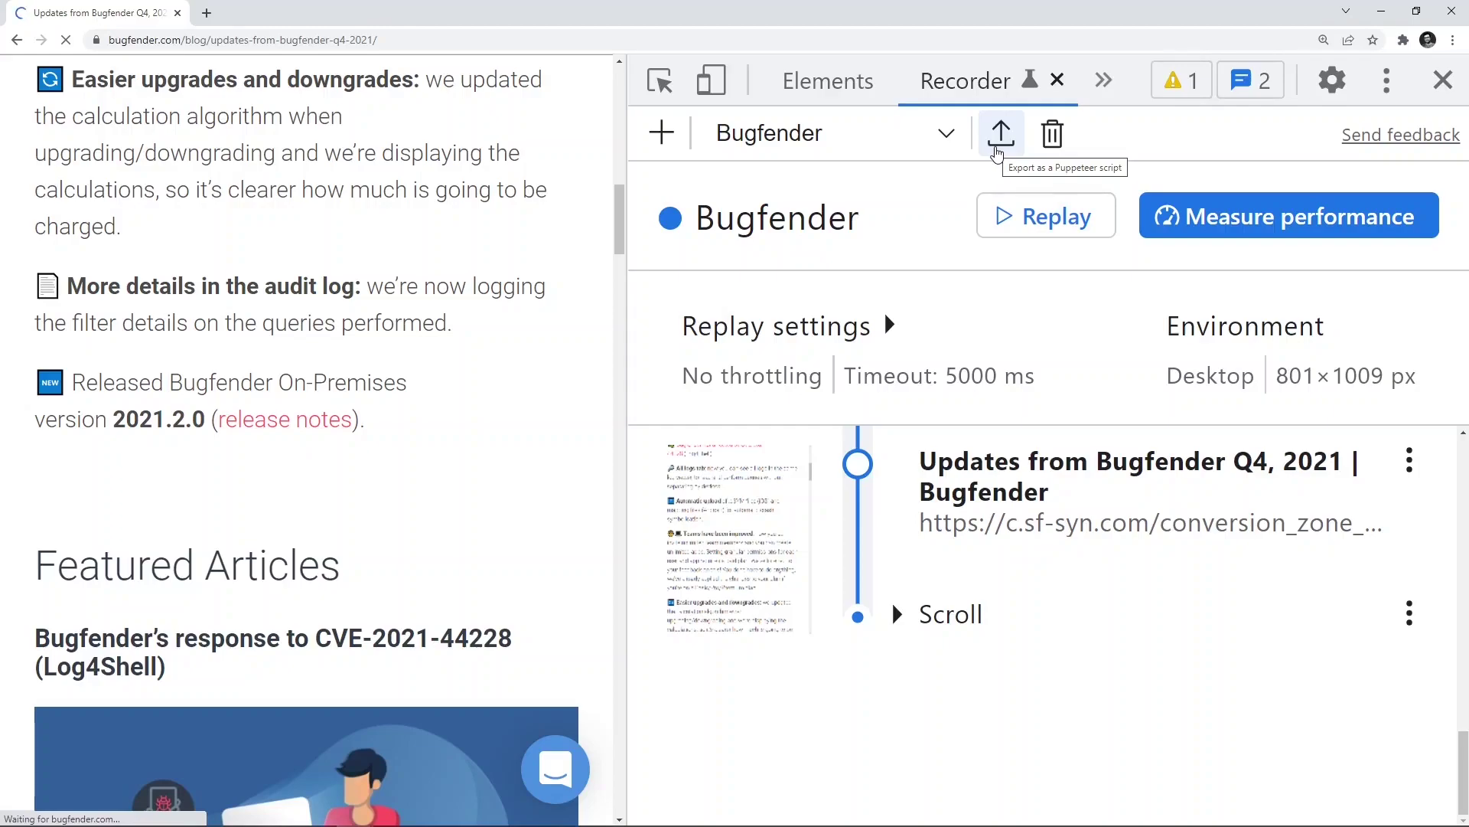
click(1022, 232)
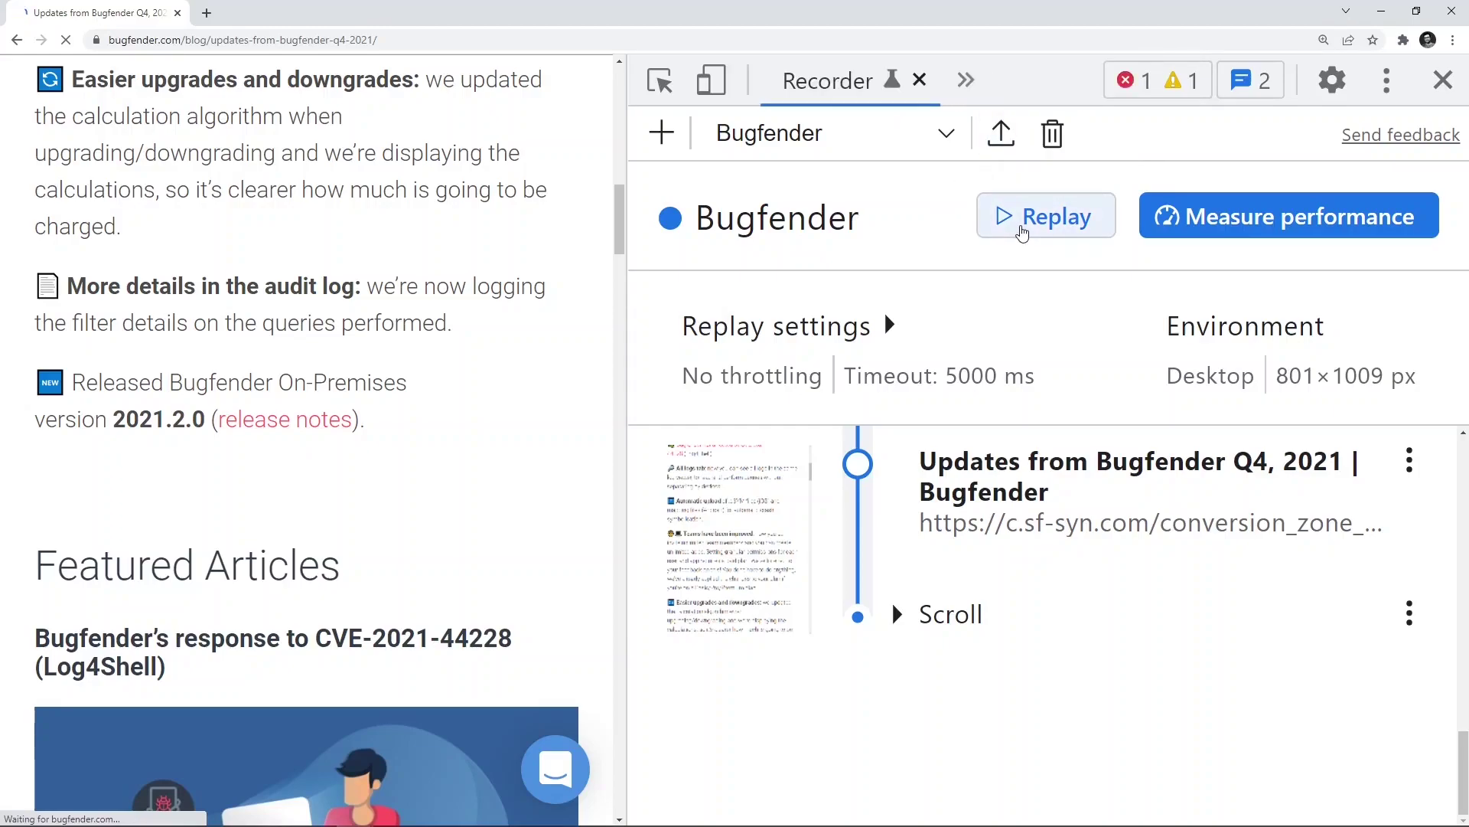
click(1023, 232)
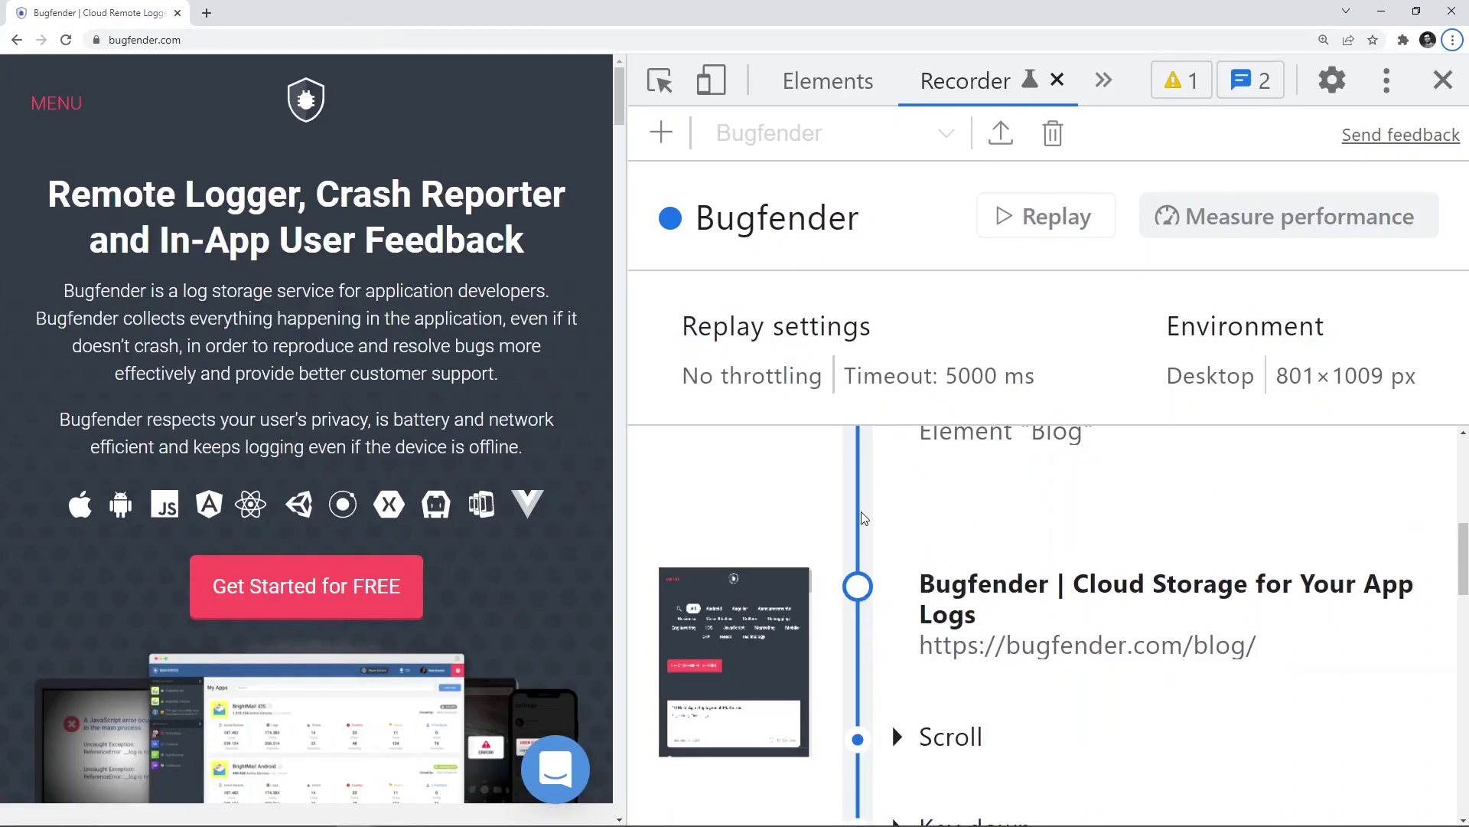
Expand the Scroll step and the Key up step (key F10) in the recording's step list
scroll(912, 528, down, 2)
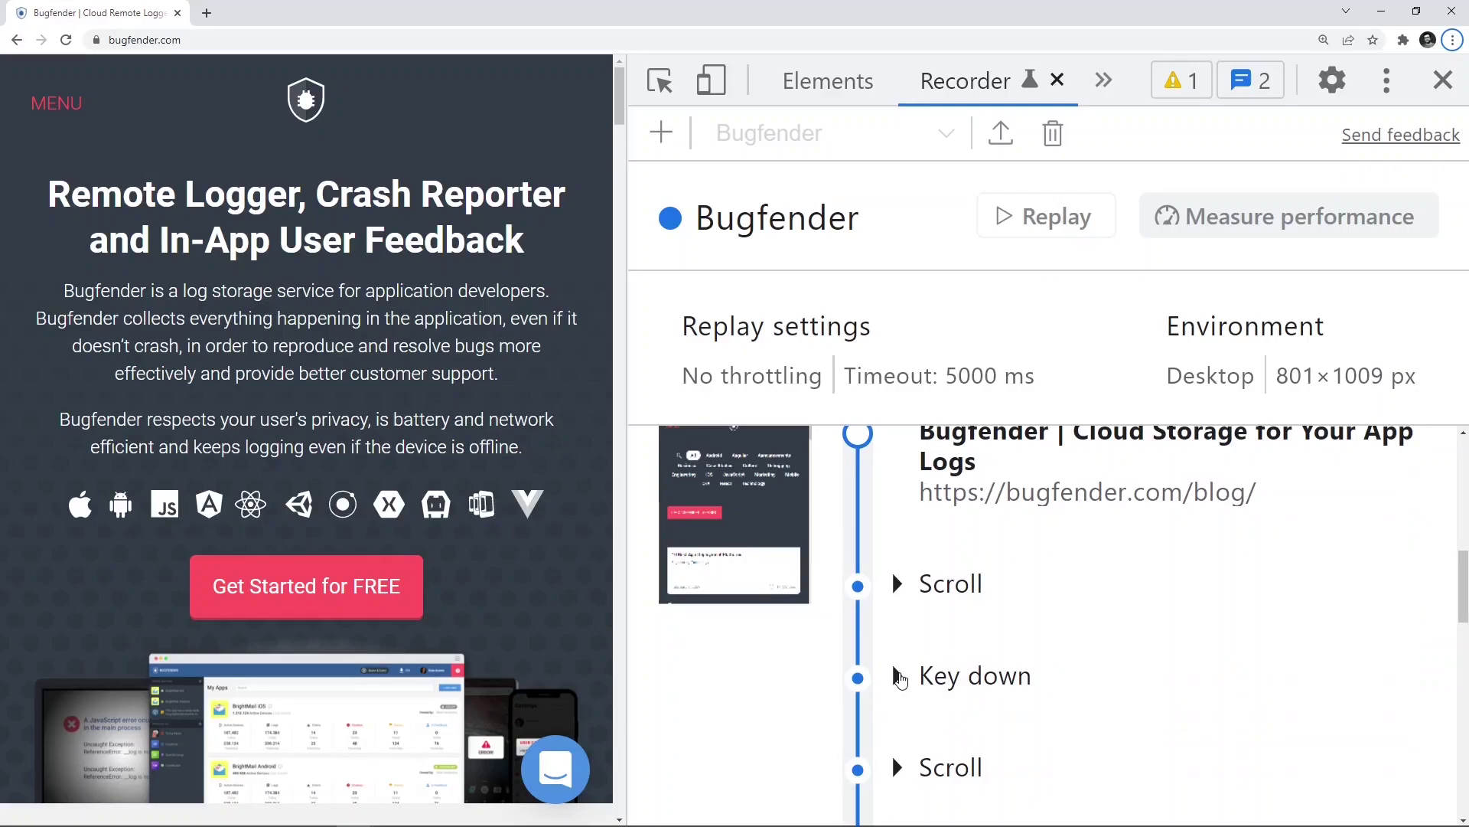
click(898, 676)
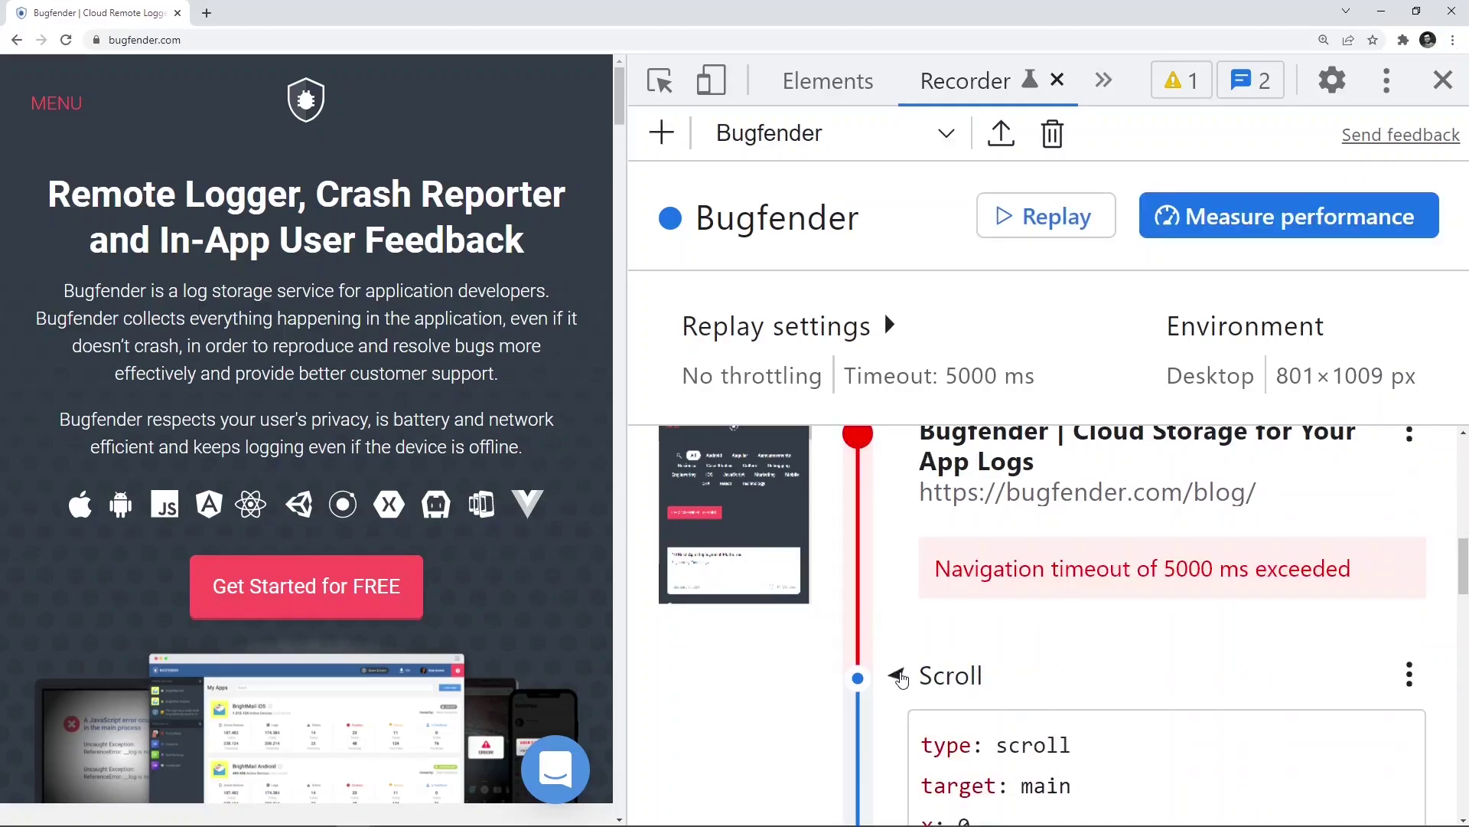
scroll(1087, 647, down, 3)
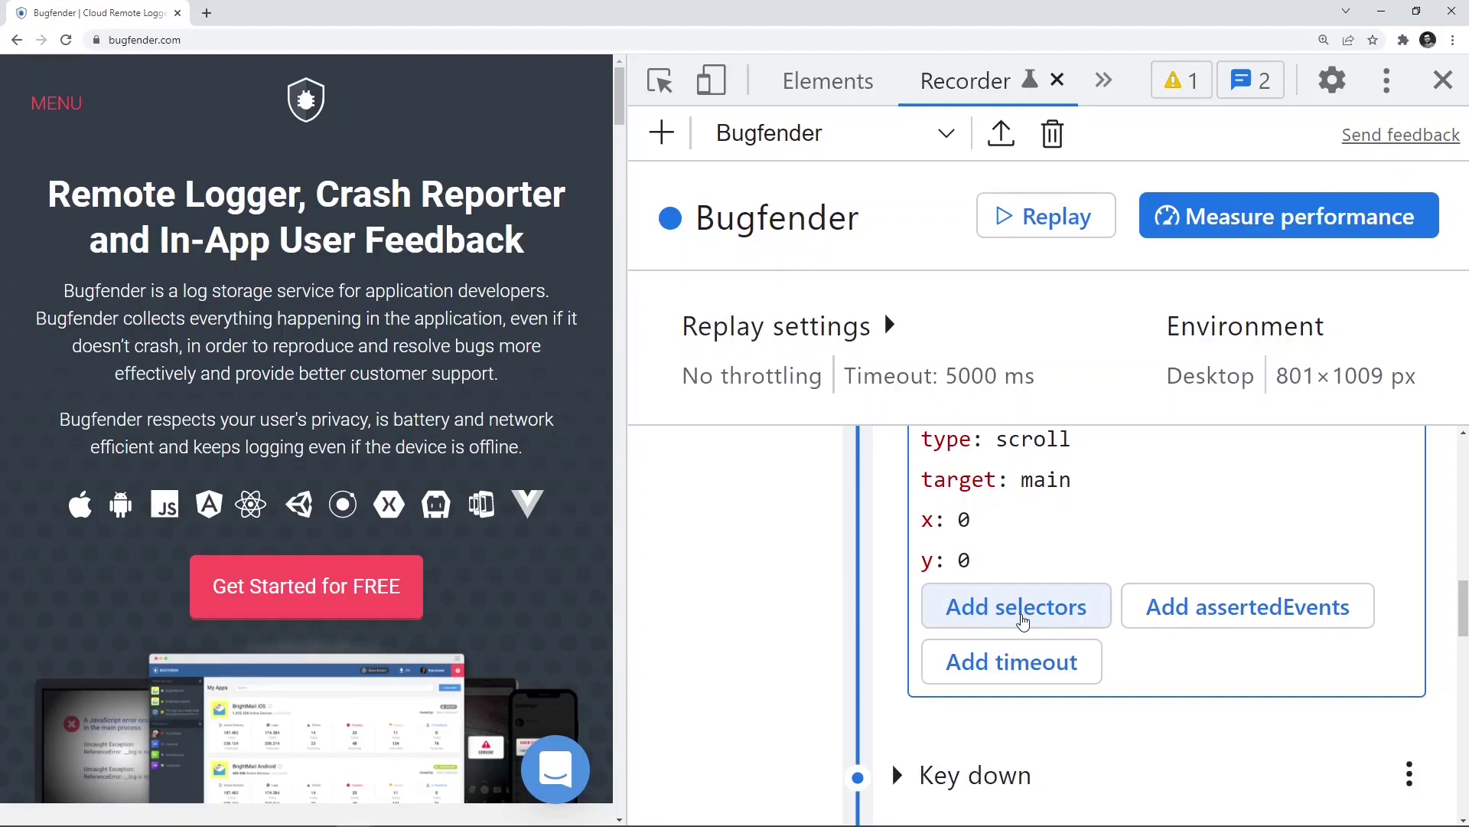
scroll(1024, 621, down, 4)
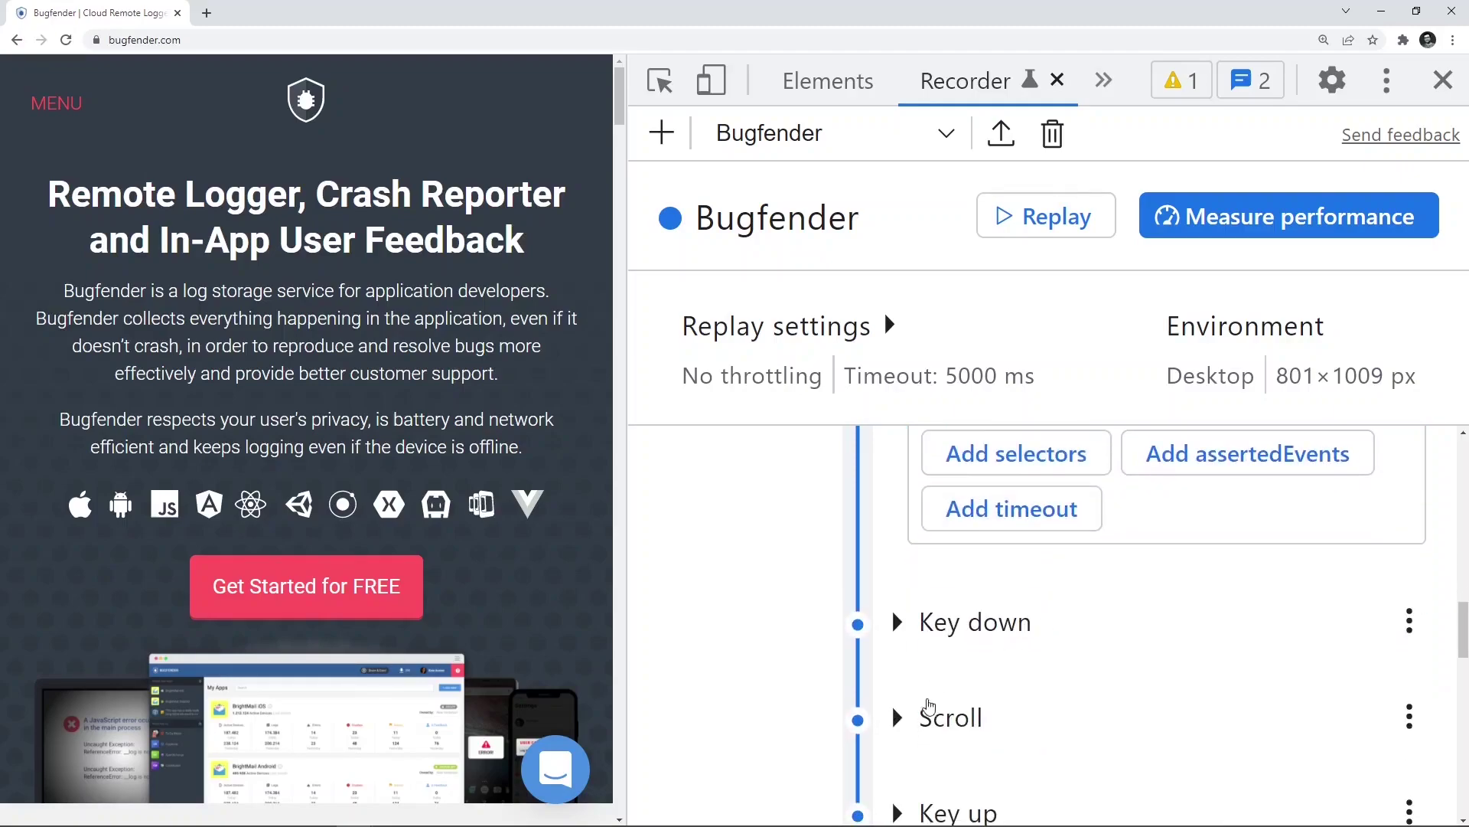
click(897, 660)
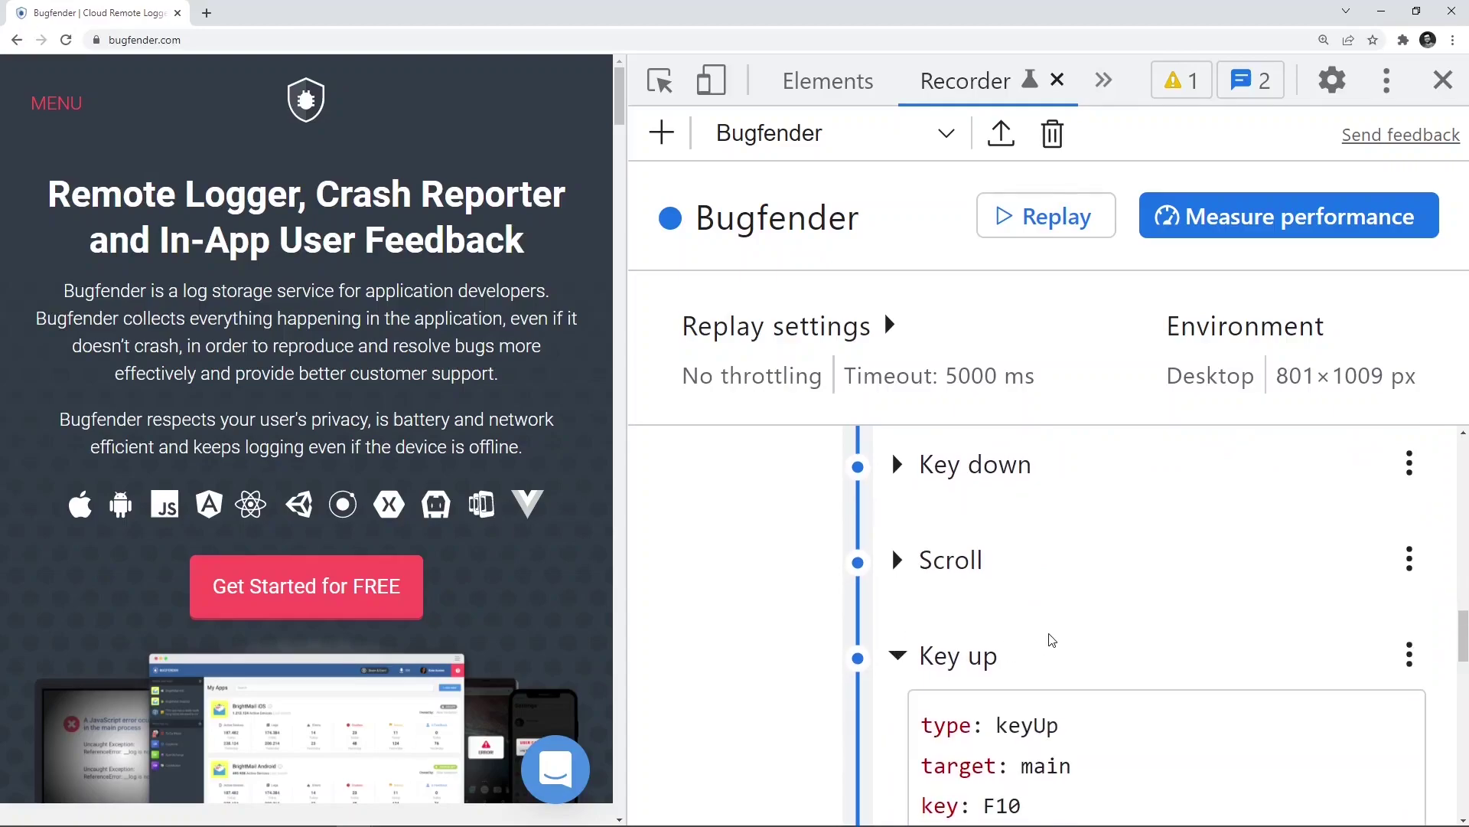
scroll(1050, 640, down, 2)
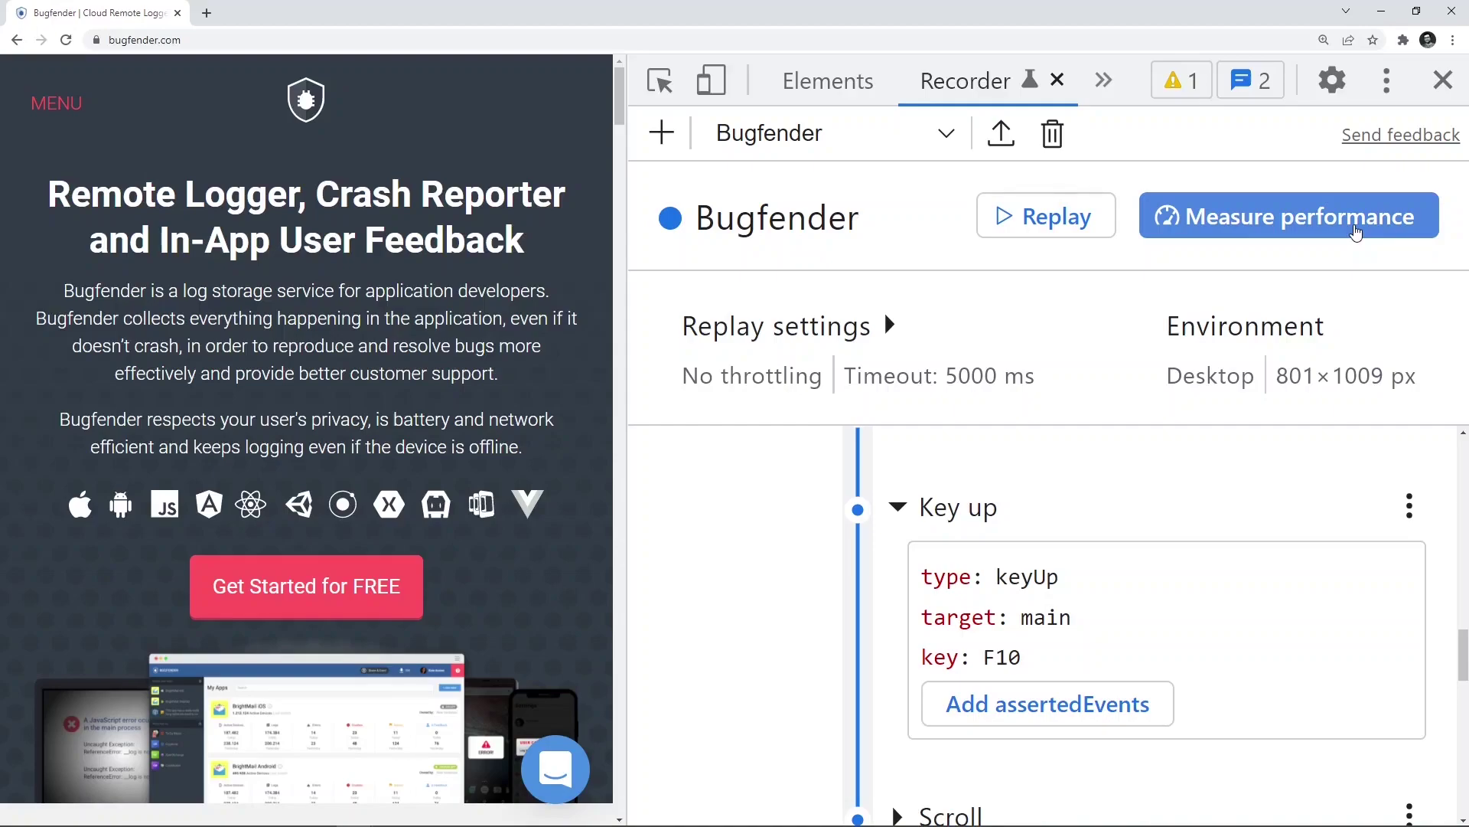
Run Measure performance on the recording and widen DevTools to view the bugfender.com profile
click(1355, 229)
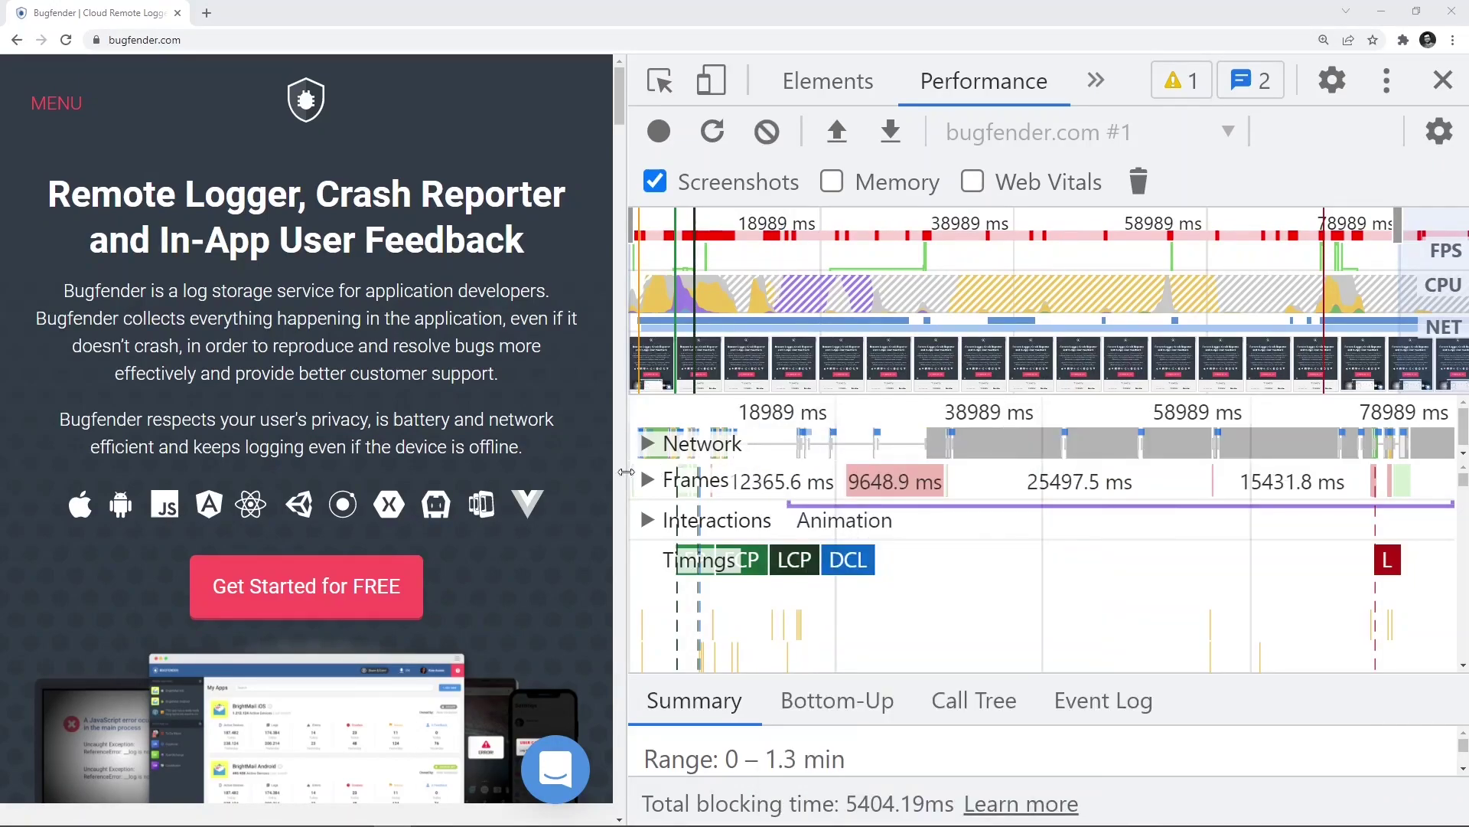
drag(623, 475, 320, 472)
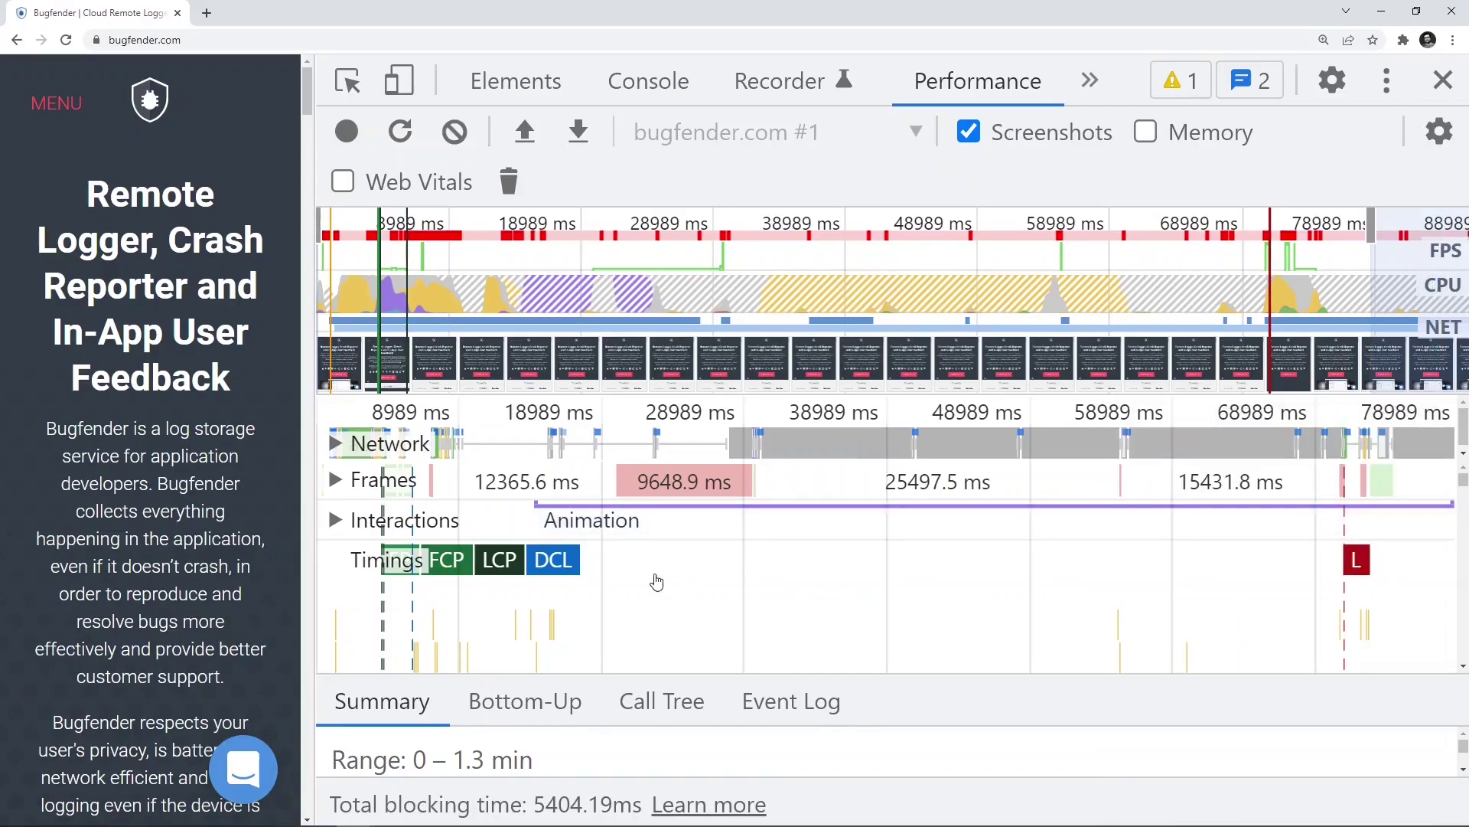
mouse_move(632, 488)
mouse_move(618, 823)
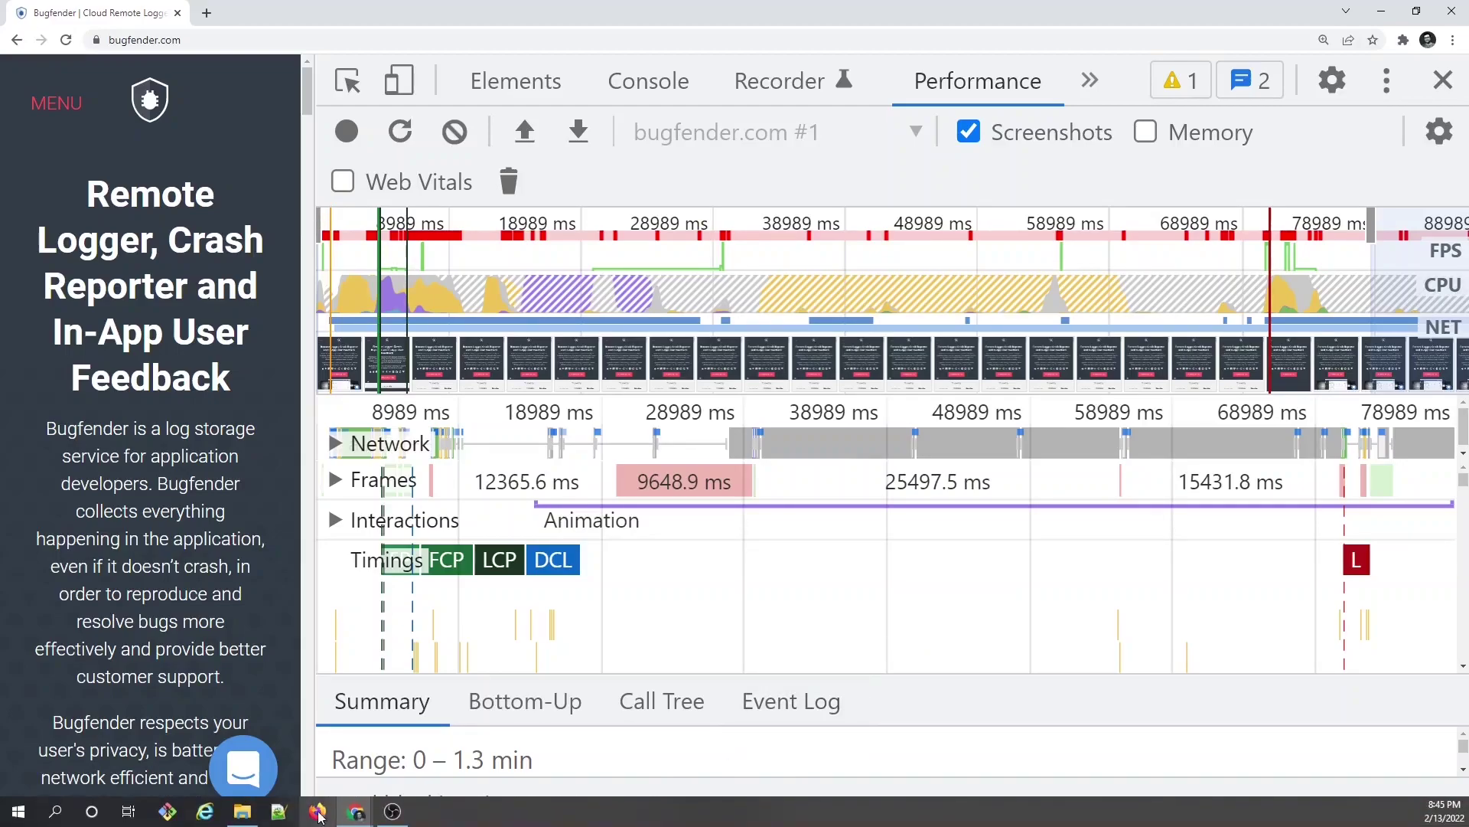